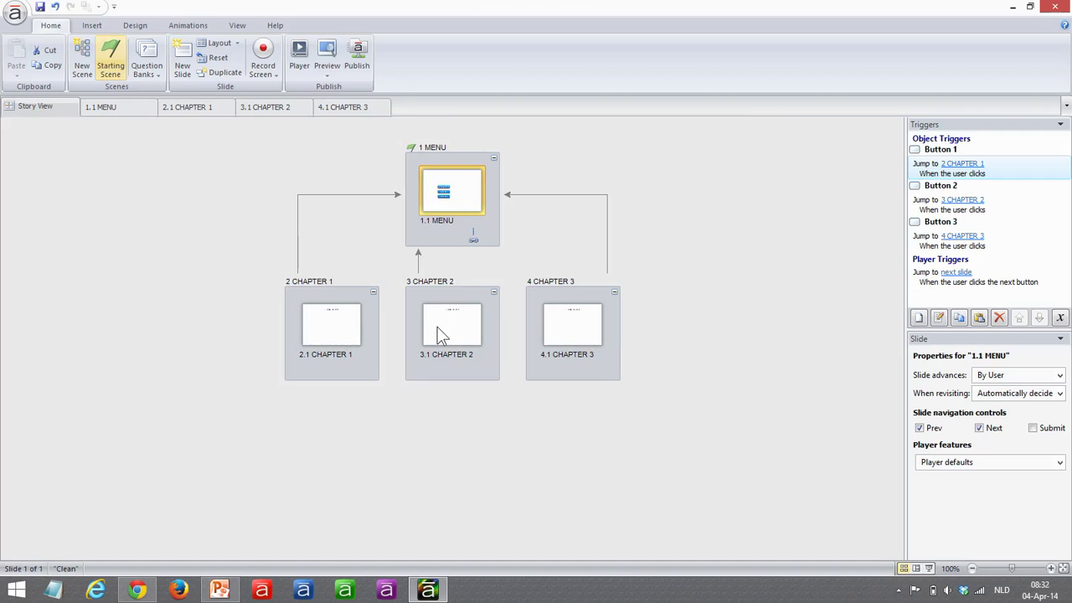
Step: Open slide 1.1 MENU, select the CHAPTER 1 button and enter its state-editing mode
double_click(464, 198)
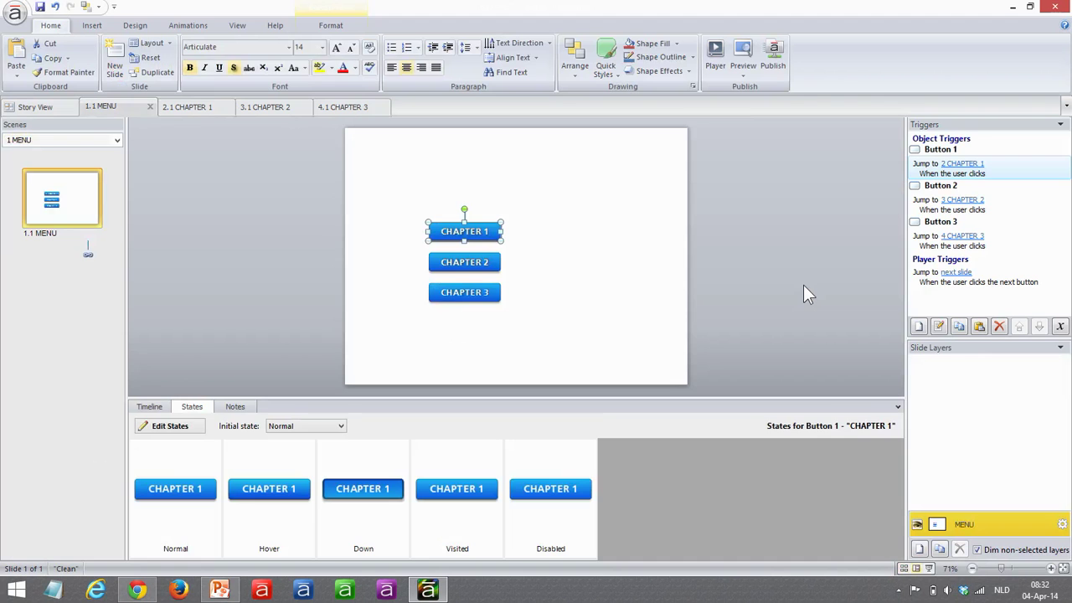
left_click(803, 285)
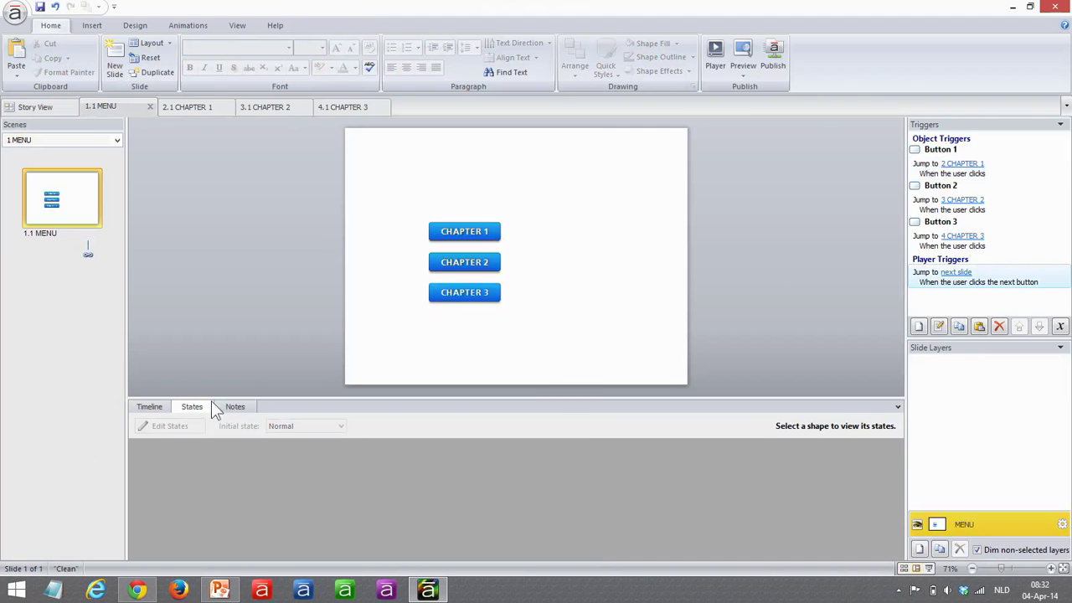
left_click(156, 407)
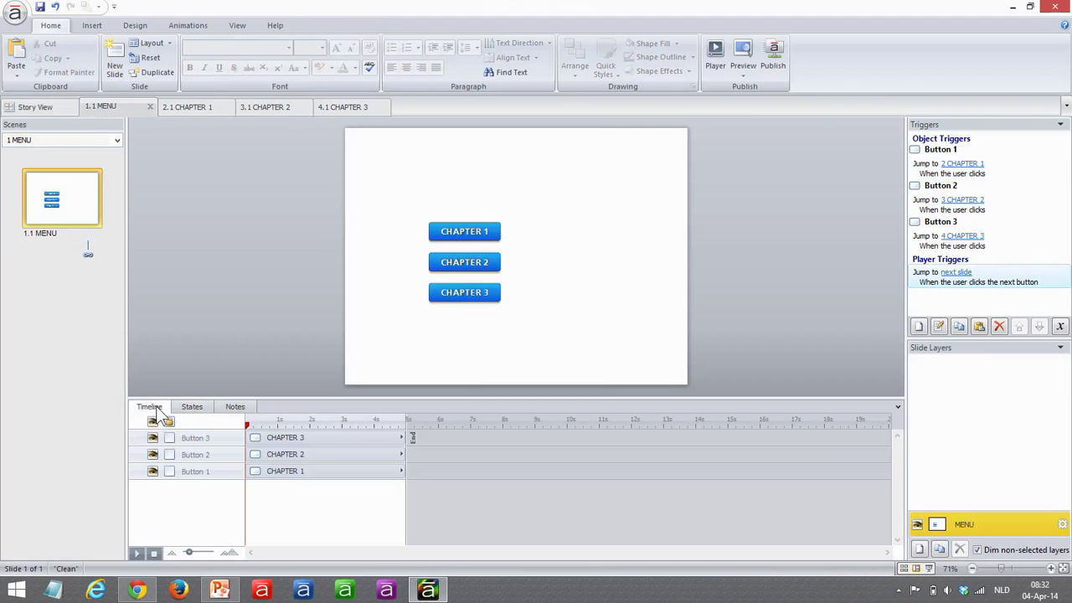
left_click(500, 234)
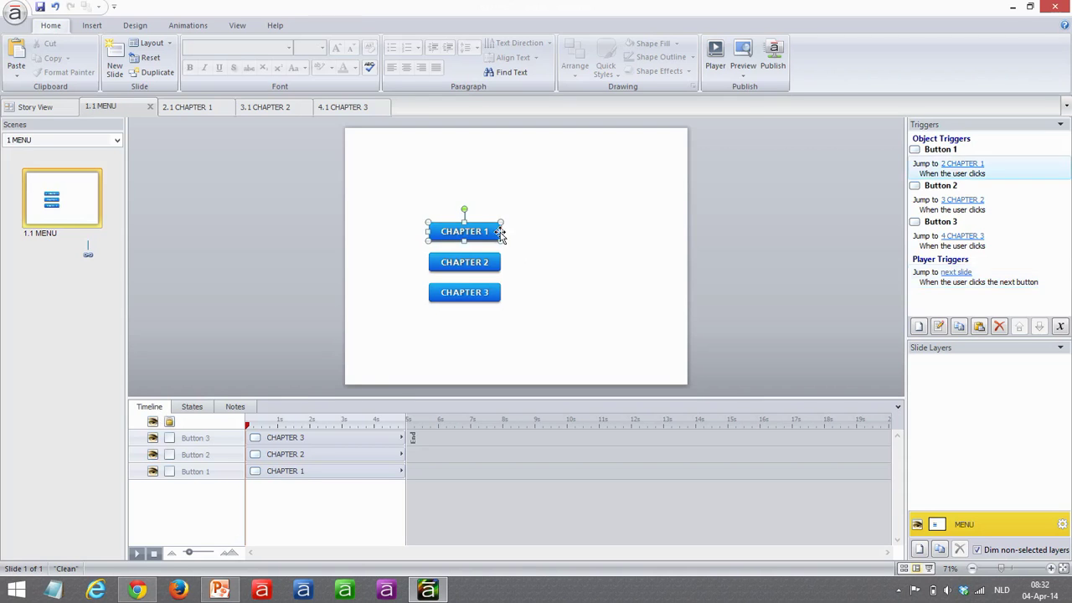
left_click(195, 407)
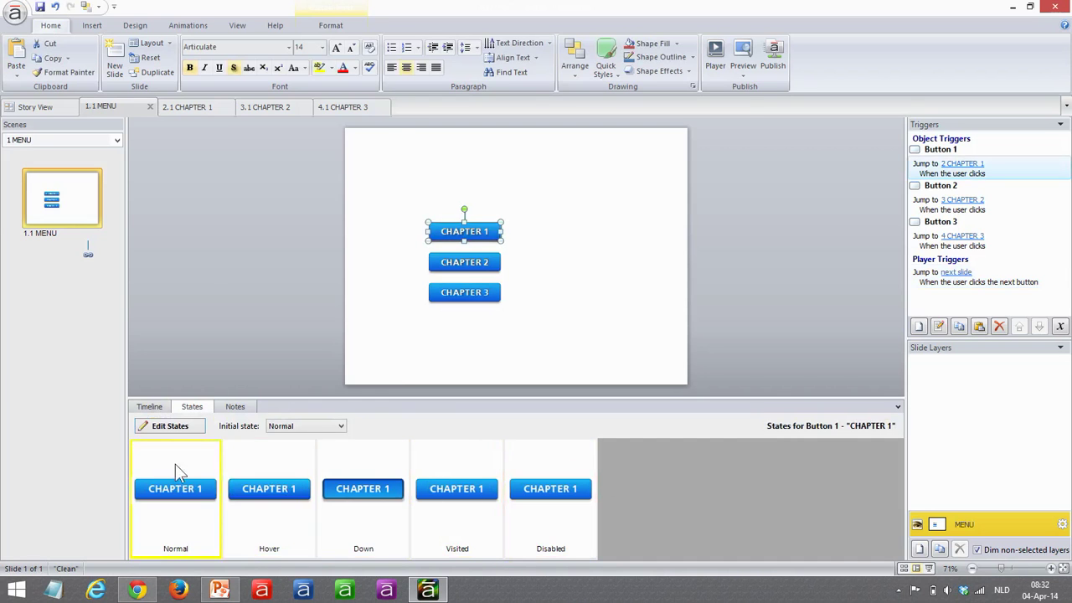
left_click(170, 426)
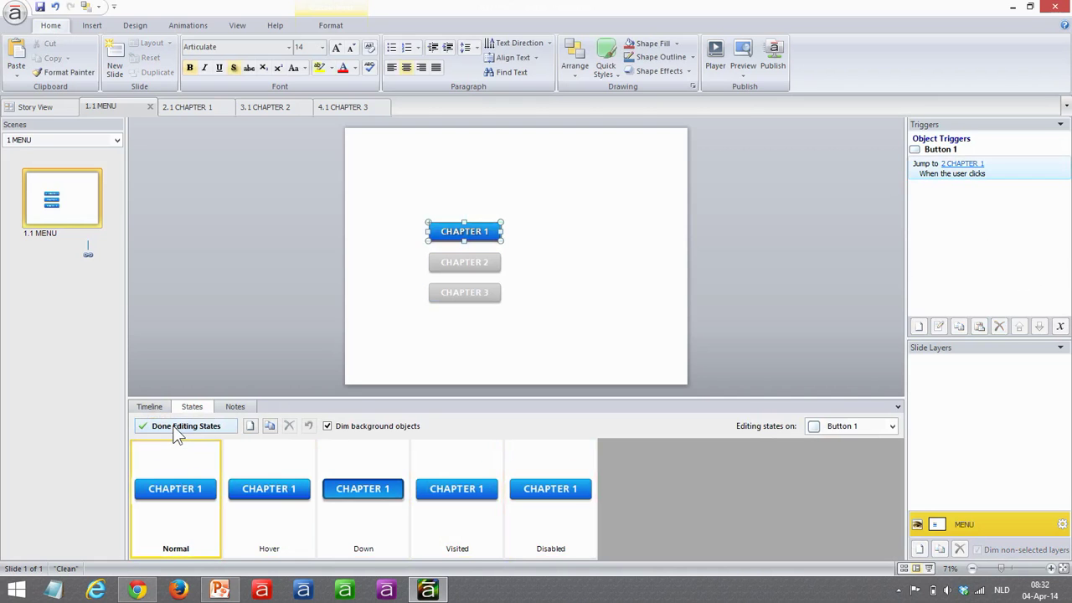
Step: Add a new state named COMPLETED to the CHAPTER 1 button
left_click(249, 426)
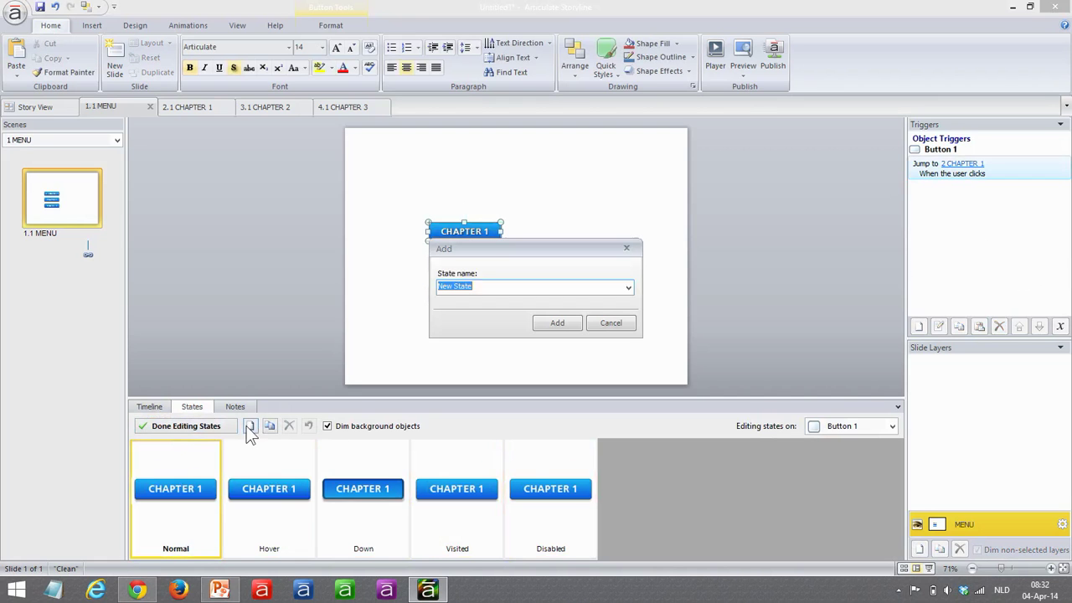
type("cOMPLETED")
key("Delete")
type("C")
left_click(561, 327)
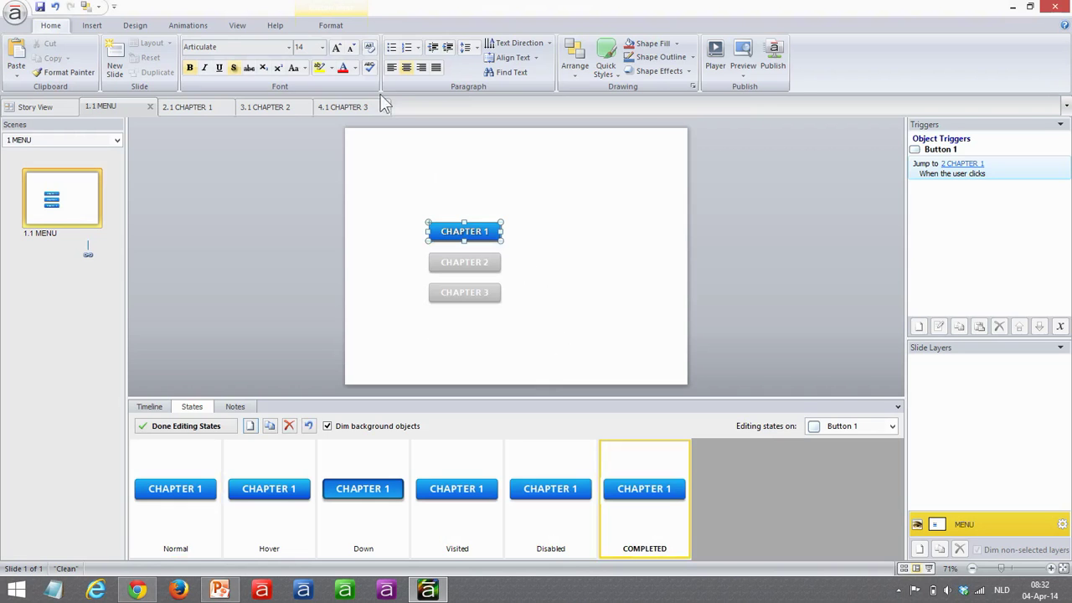
Step: Give the COMPLETED state a check-mark button icon and finish editing states
left_click(331, 24)
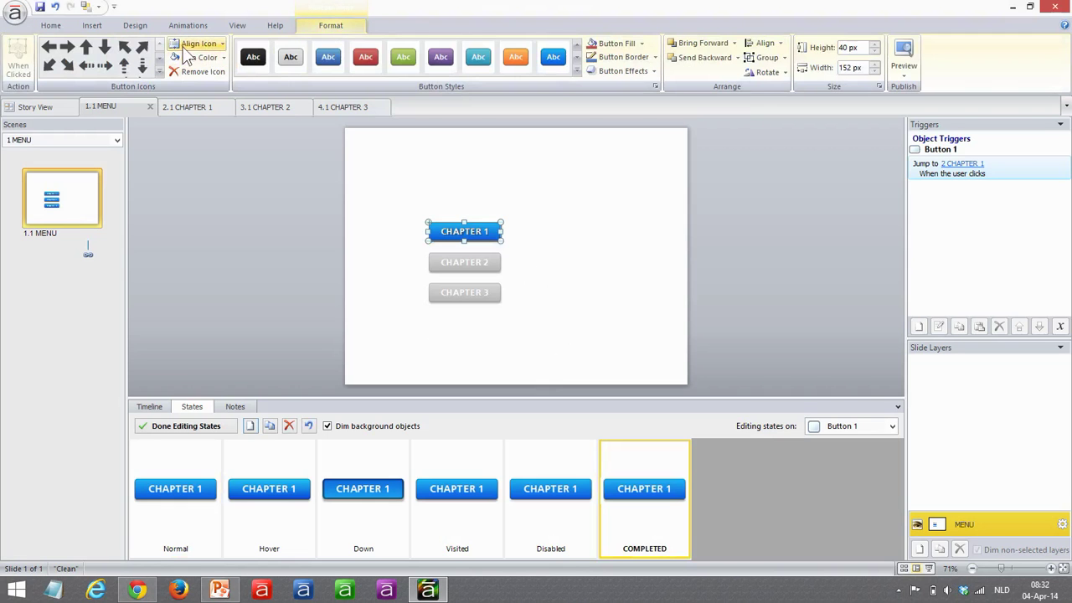
left_click(159, 74)
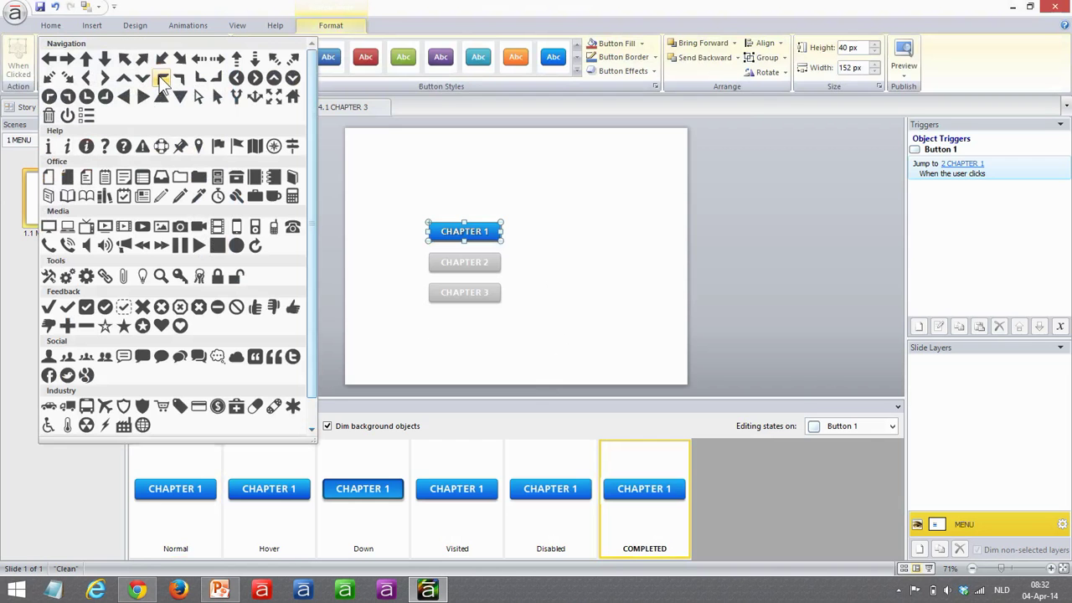
left_click(48, 308)
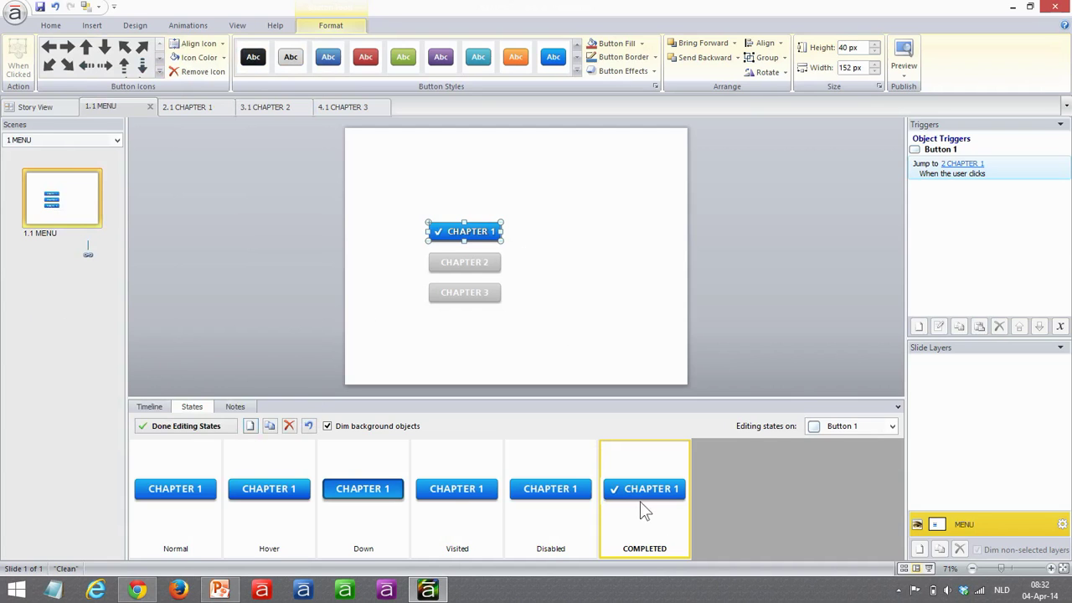
left_click(167, 425)
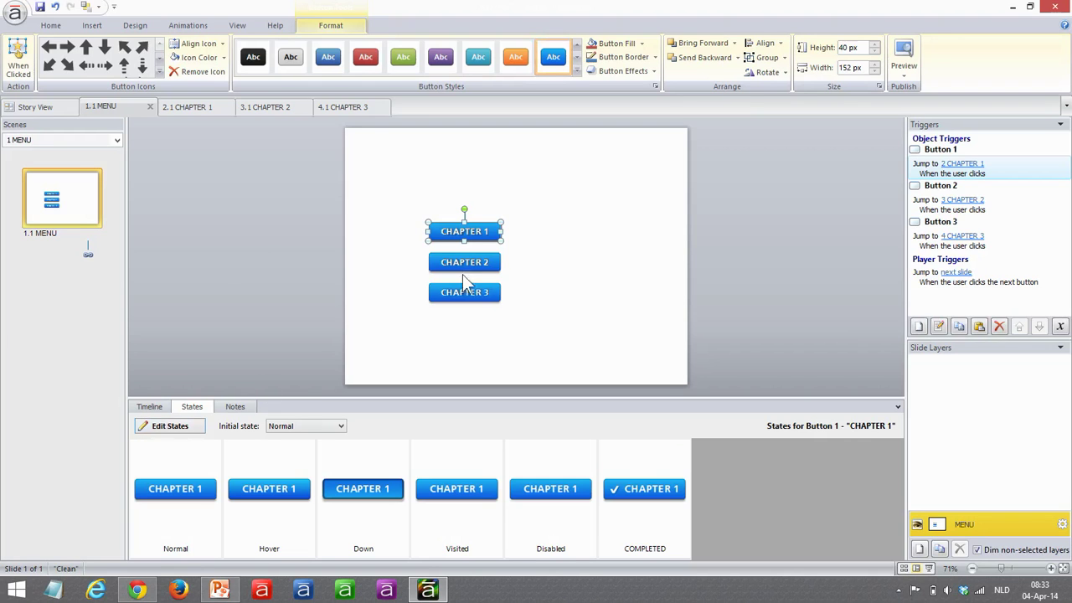
Step: Copy CHAPTER 1's formatting and states onto the CHAPTER 2 button with Format Painter
left_click(50, 25)
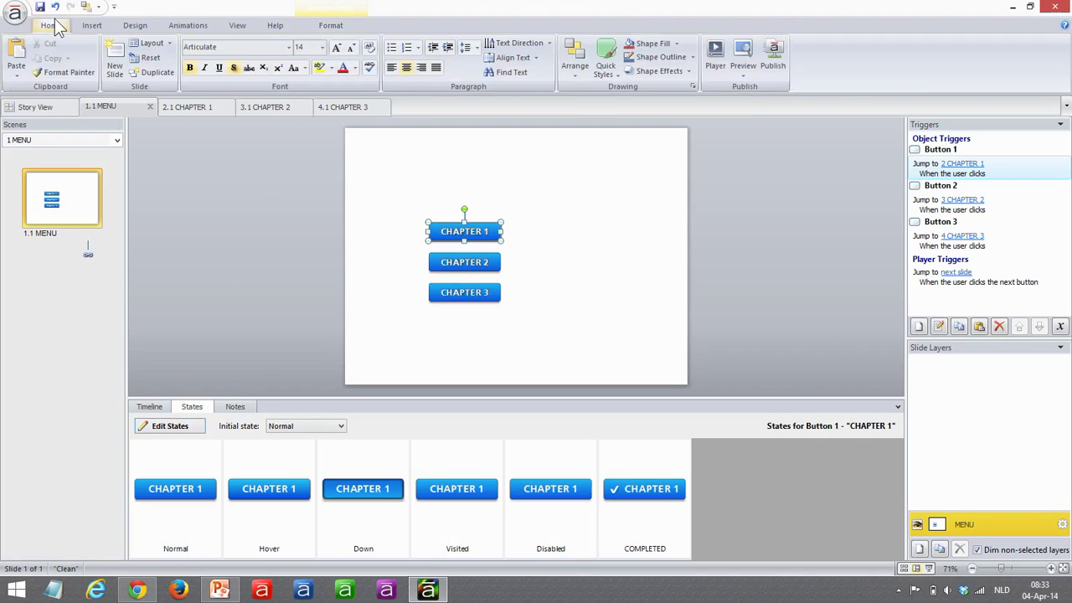
left_click(74, 73)
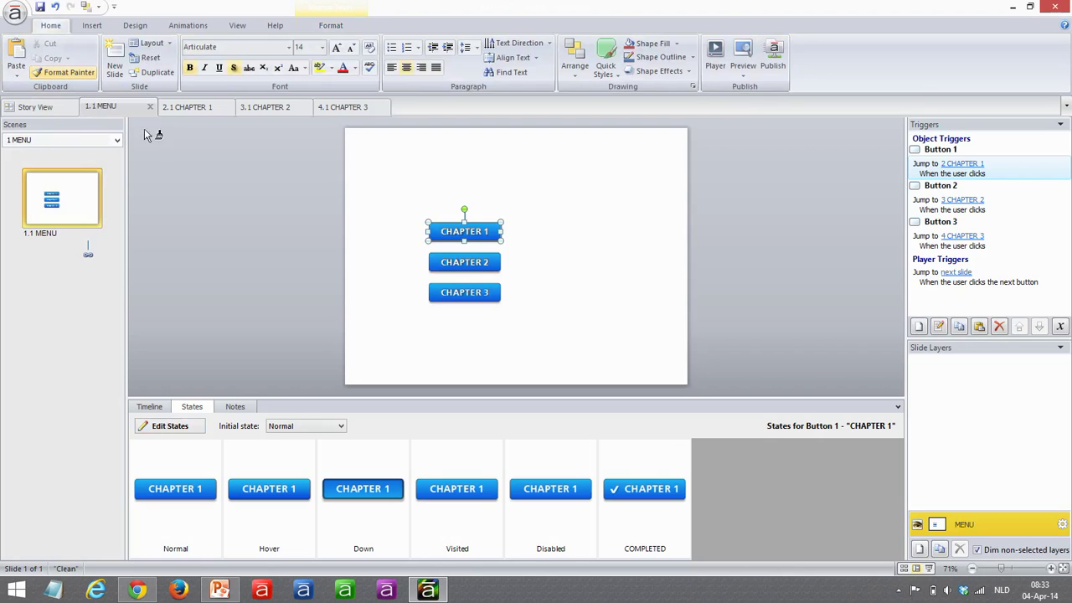
left_click(466, 263)
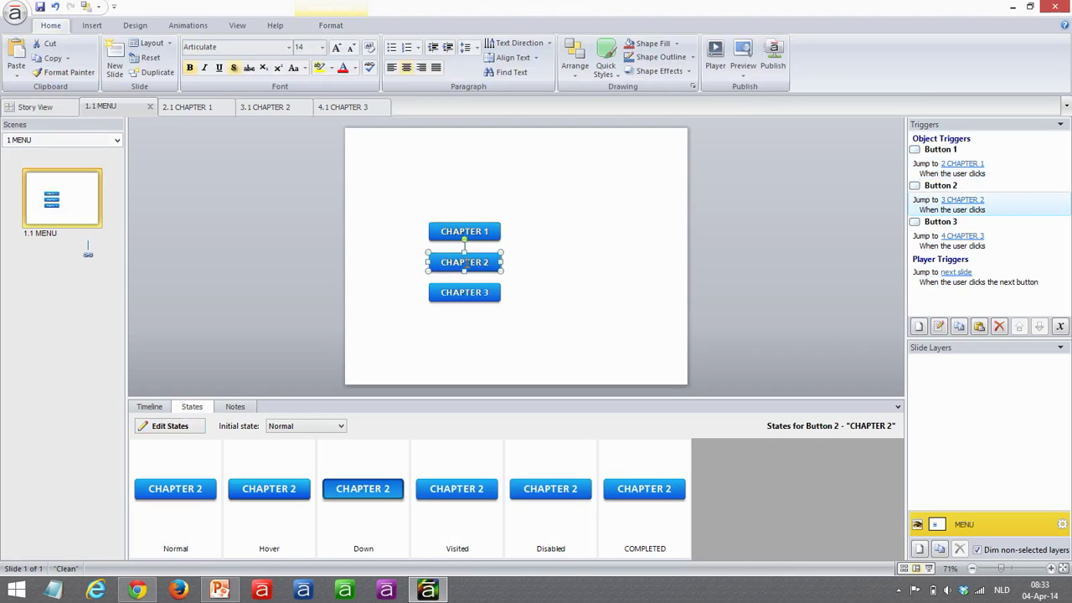
Step: Add a check-mark button icon to CHAPTER 2's COMPLETED state
left_click(181, 423)
left_click(637, 493)
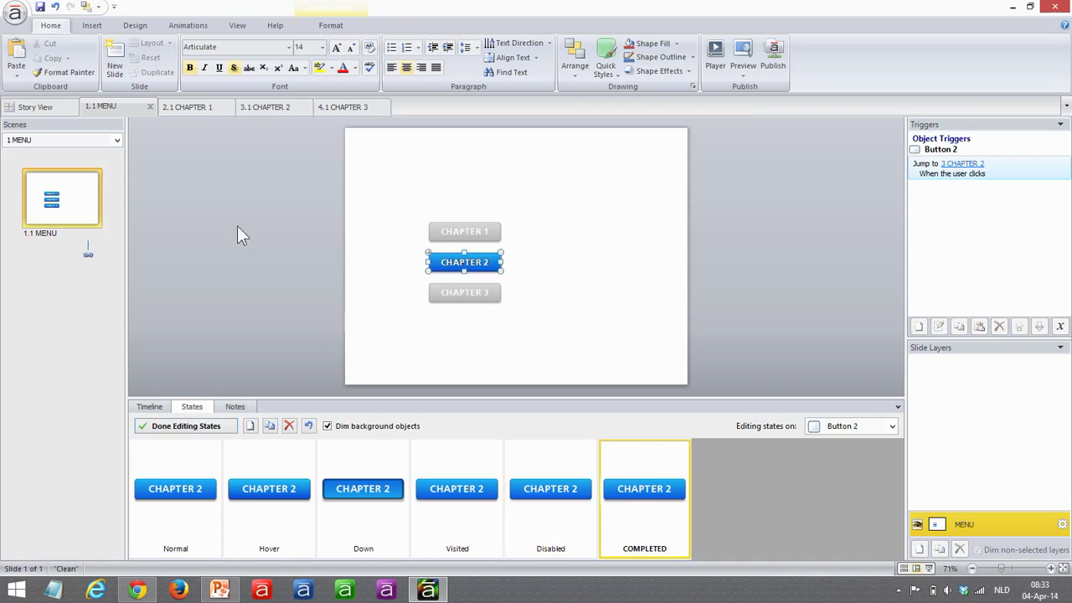
left_click(340, 26)
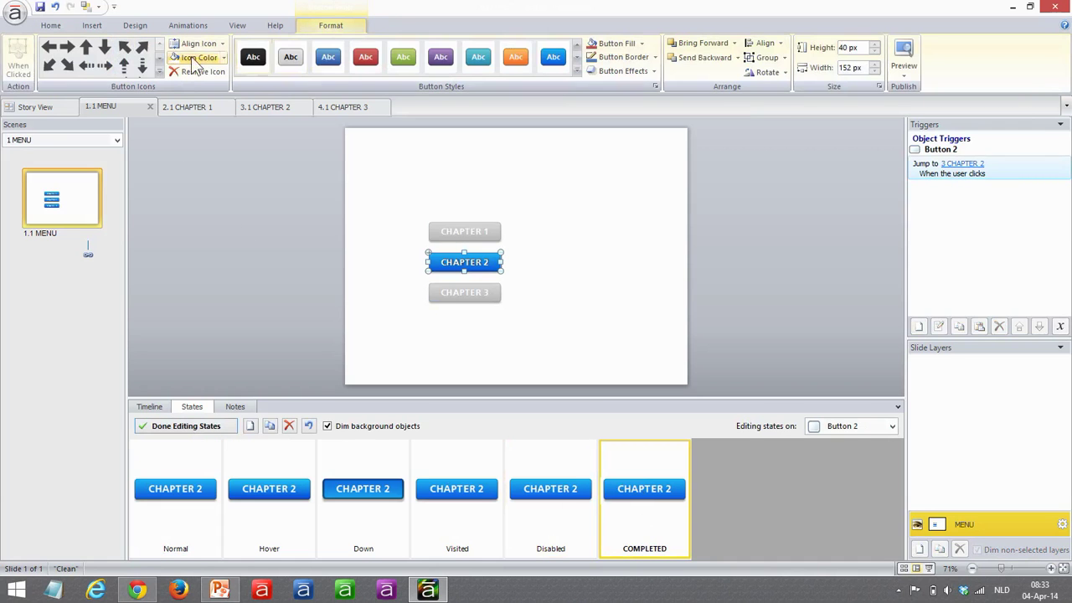
left_click(159, 73)
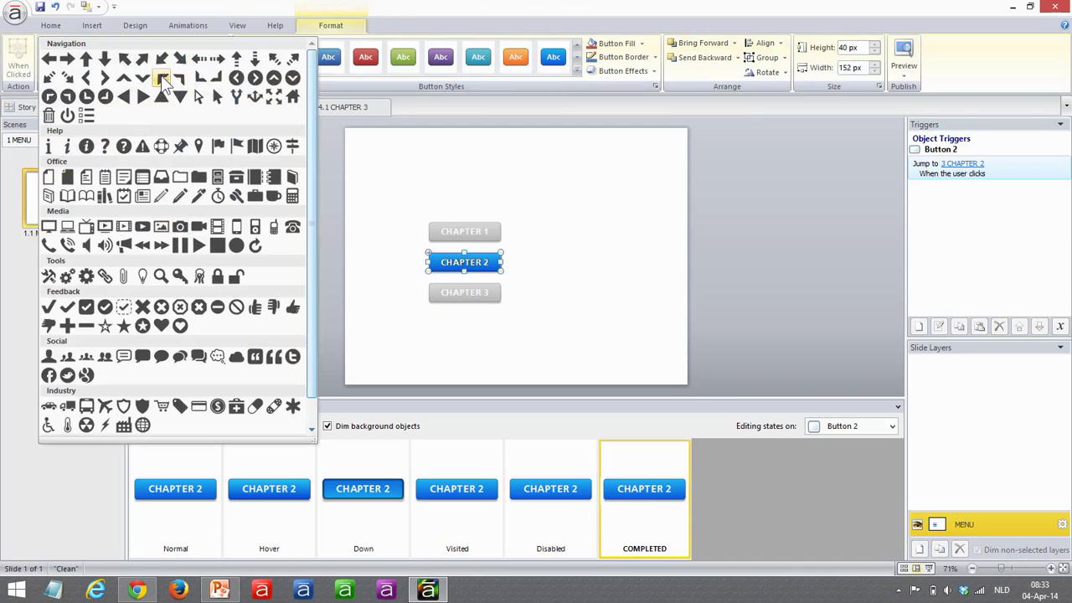
left_click(49, 307)
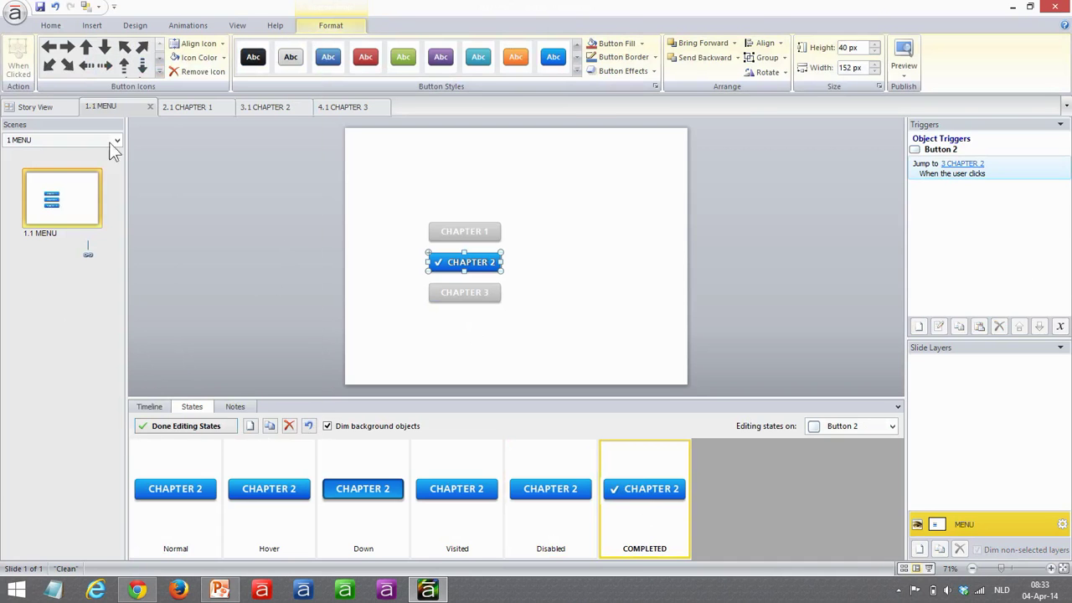
Step: Pick up CHAPTER 2's formatting with Format Painter and finish editing its states
left_click(53, 26)
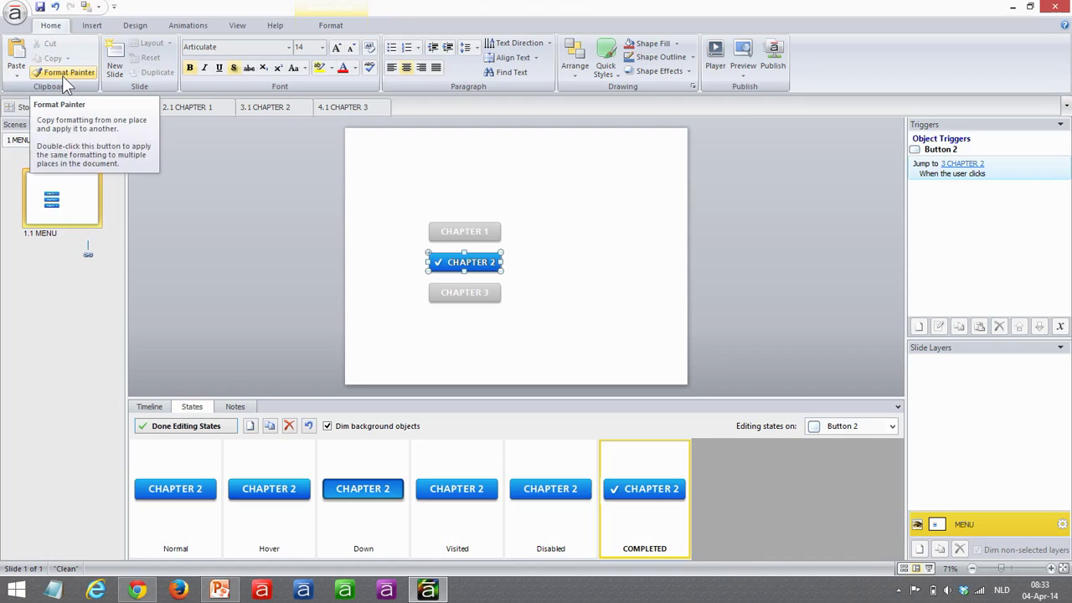
left_click(62, 75)
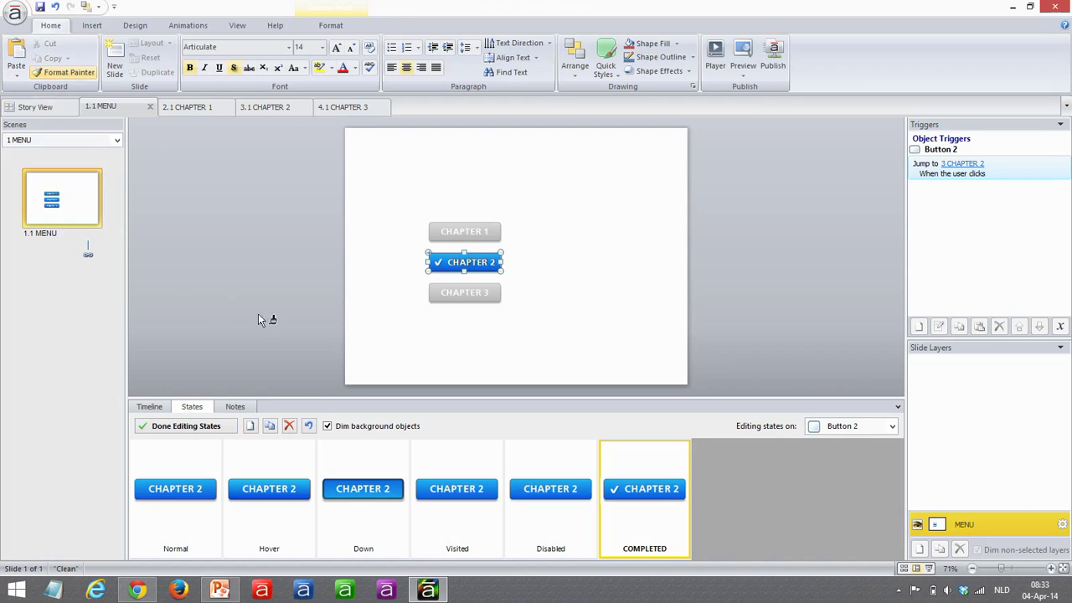
left_click(448, 297)
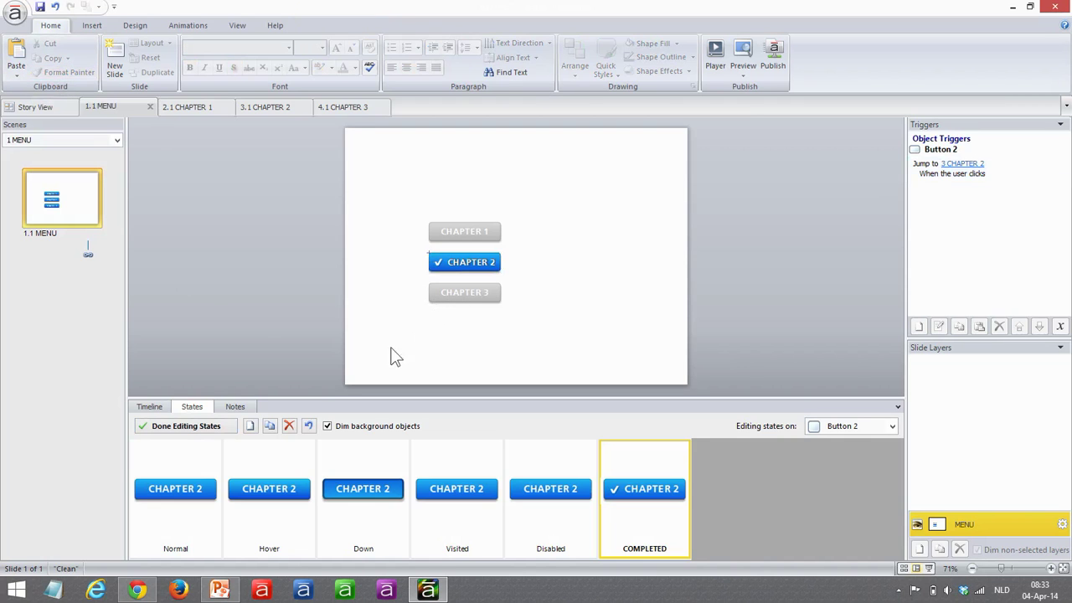
left_click(193, 426)
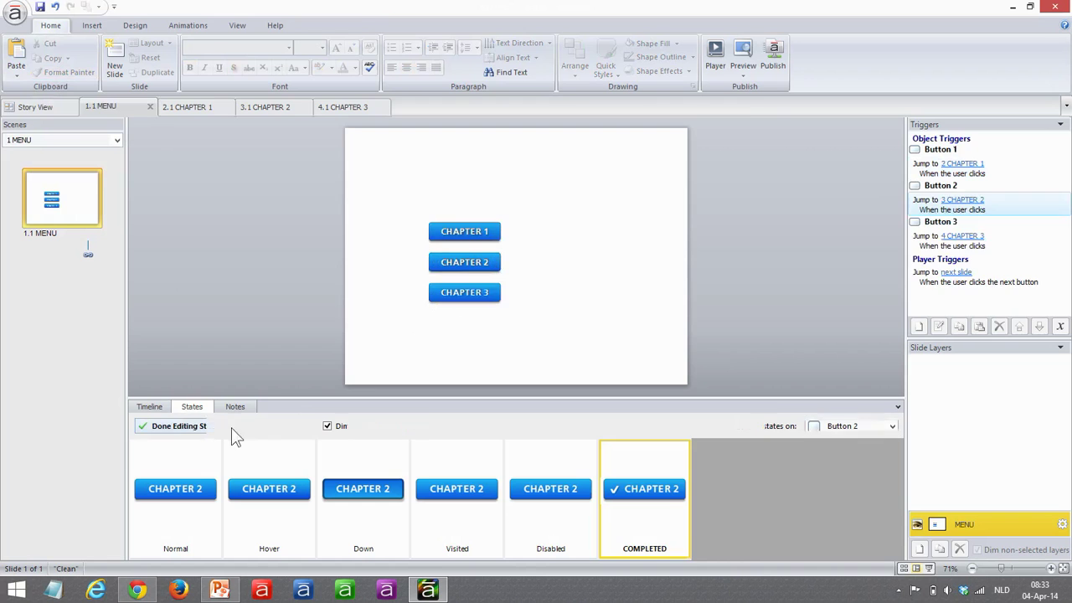
Step: Copy the CHAPTER 2 button's formatting and states onto CHAPTER 3 with Format Painter
left_click(453, 301)
left_click(471, 266)
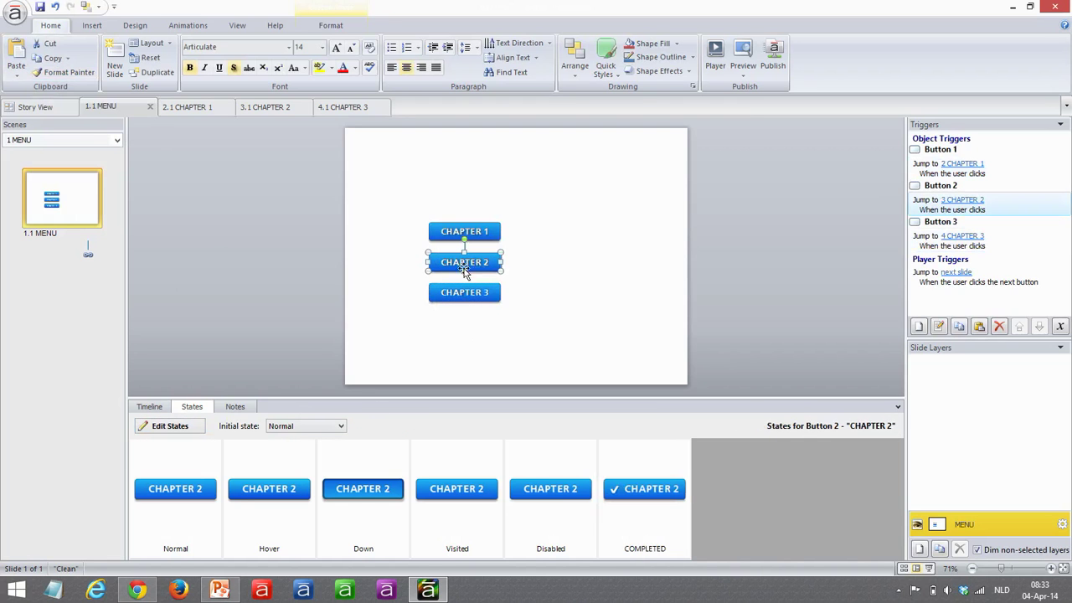
left_click(69, 75)
left_click(465, 293)
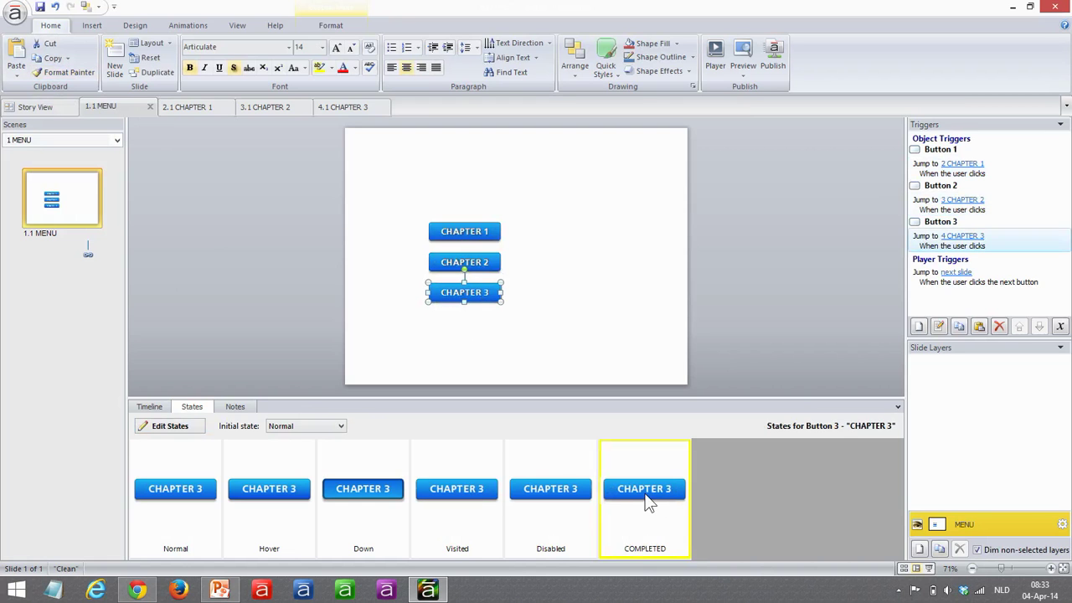
Step: Add a check-mark button icon to CHAPTER 3's COMPLETED state and finish editing states
double_click(645, 501)
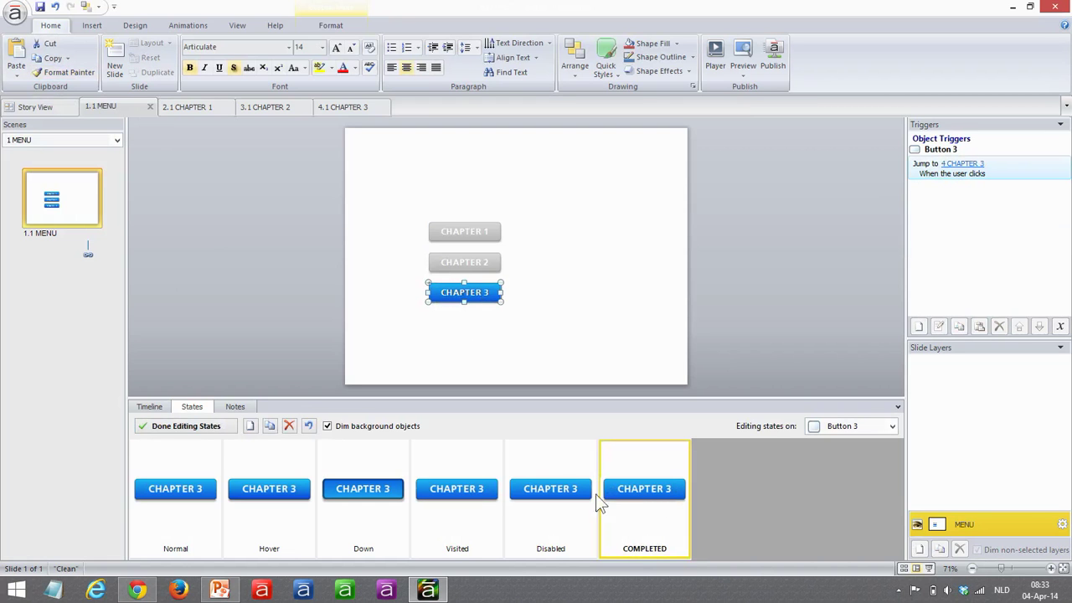
left_click(352, 29)
left_click(160, 82)
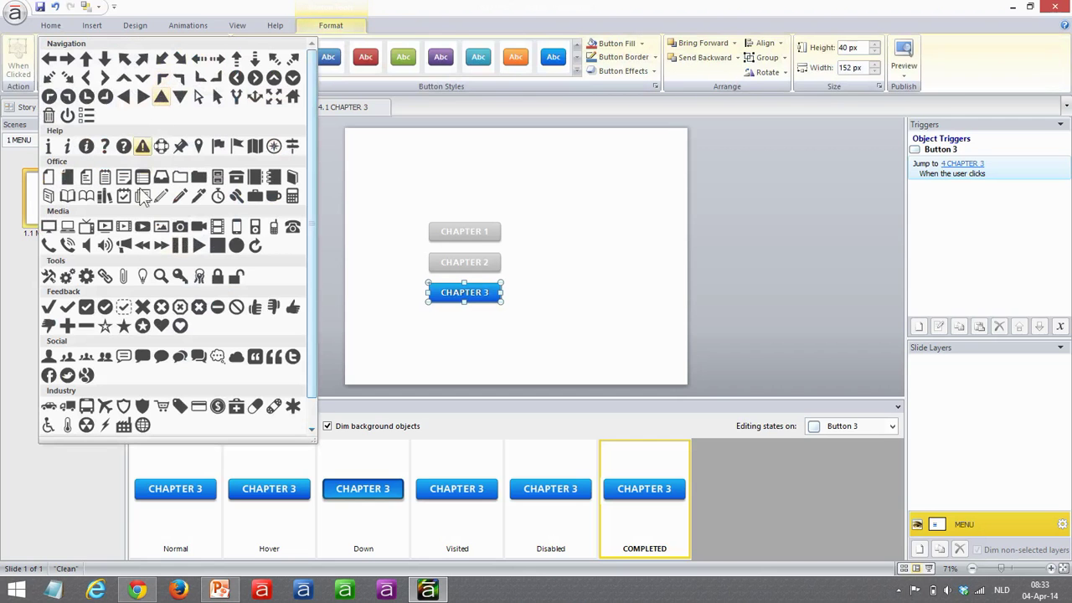
left_click(50, 307)
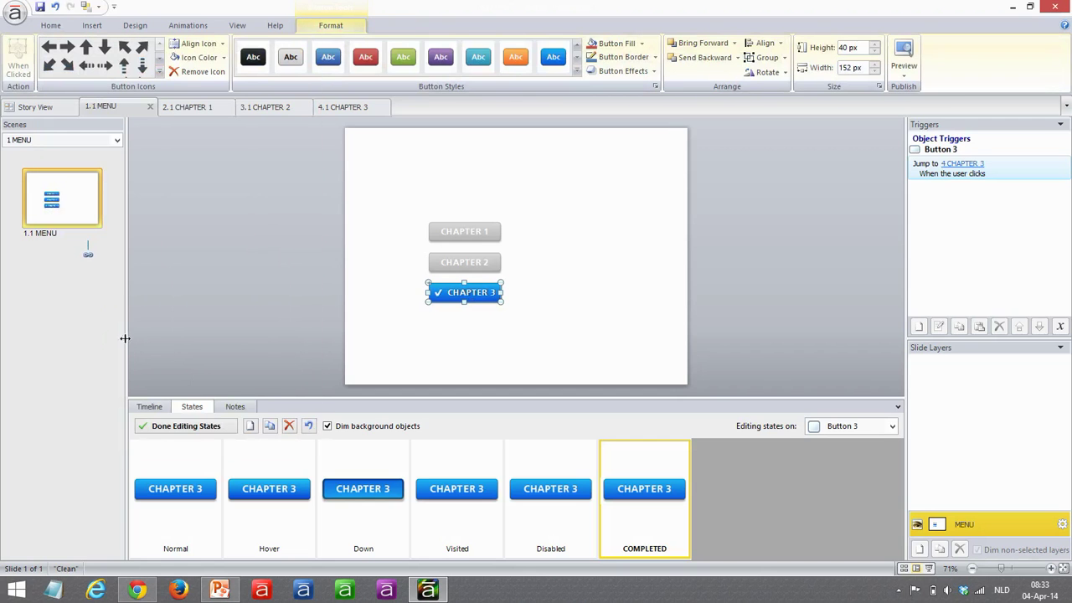
left_click(192, 423)
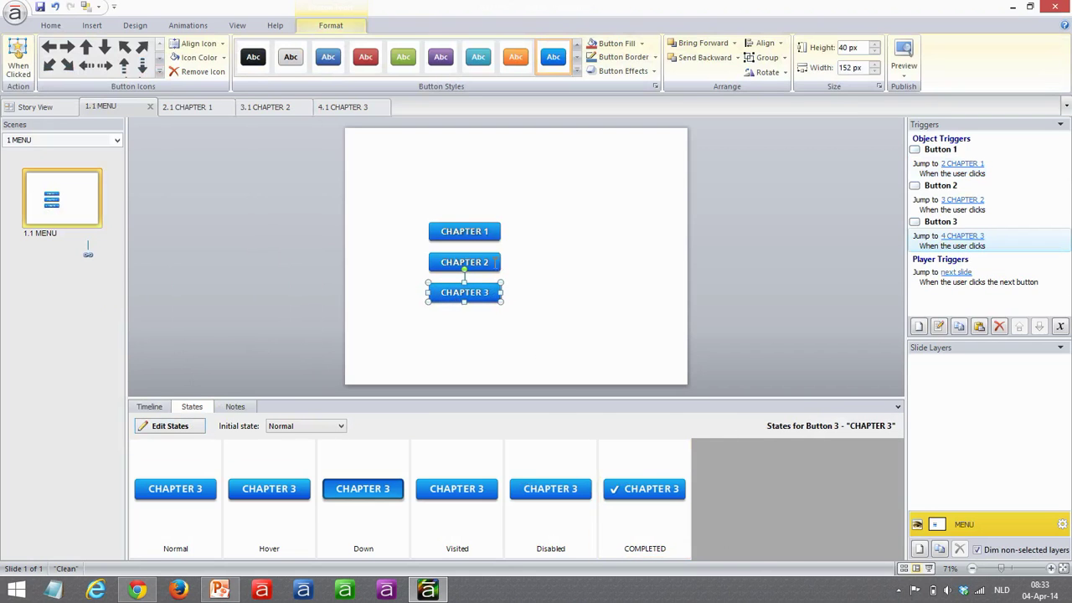
Step: Review the CHAPTER 2 and CHAPTER 1 button states and show the slide timeline
left_click(490, 263)
left_click(465, 231)
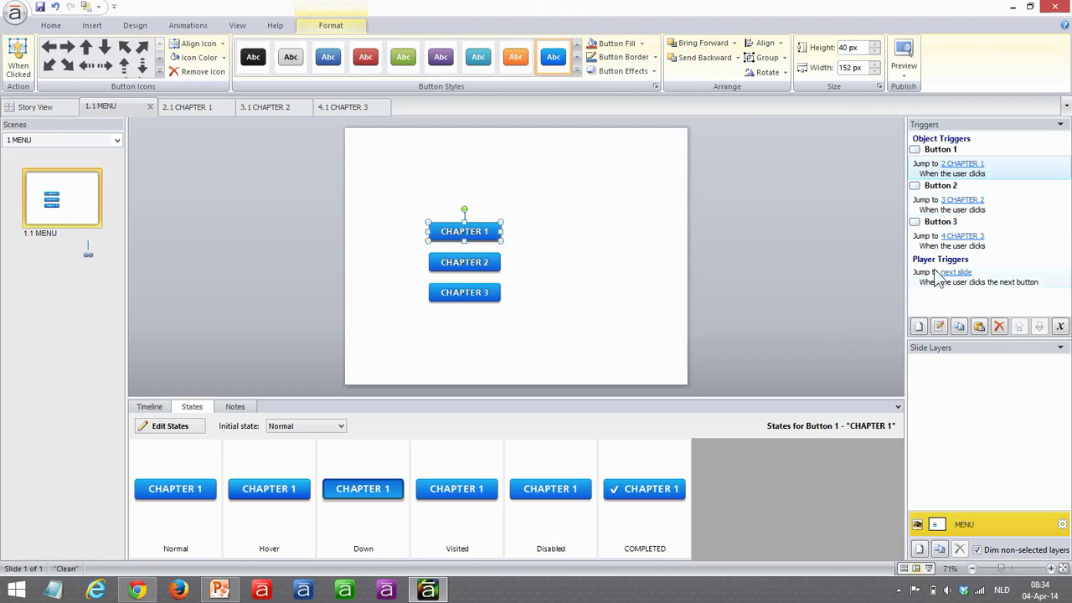
left_click(151, 407)
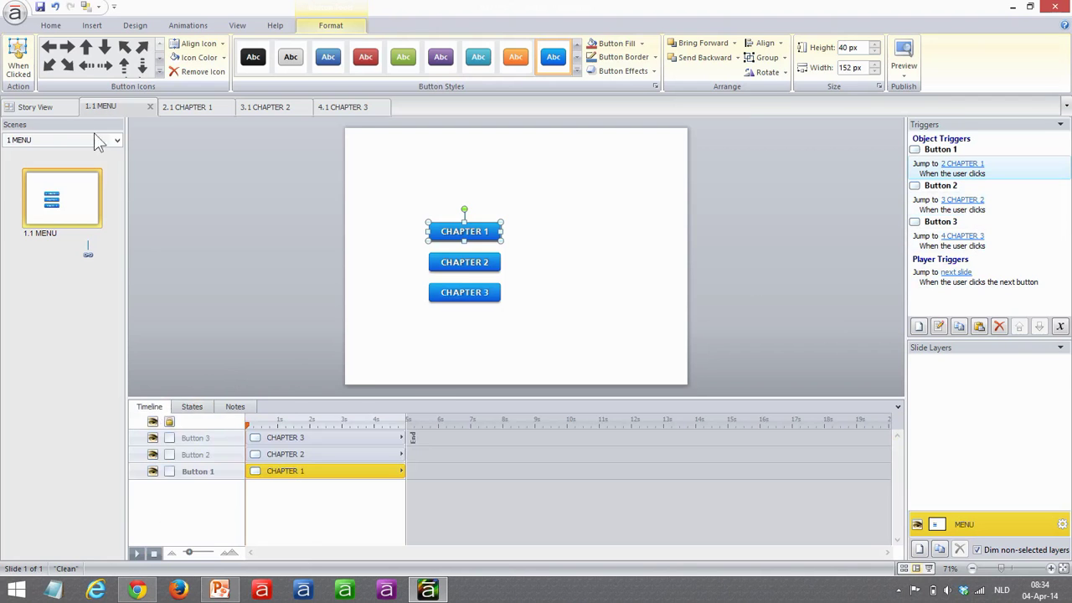
Step: Go to Story View and open slide 2.1 CHAPTER 1
left_click(46, 109)
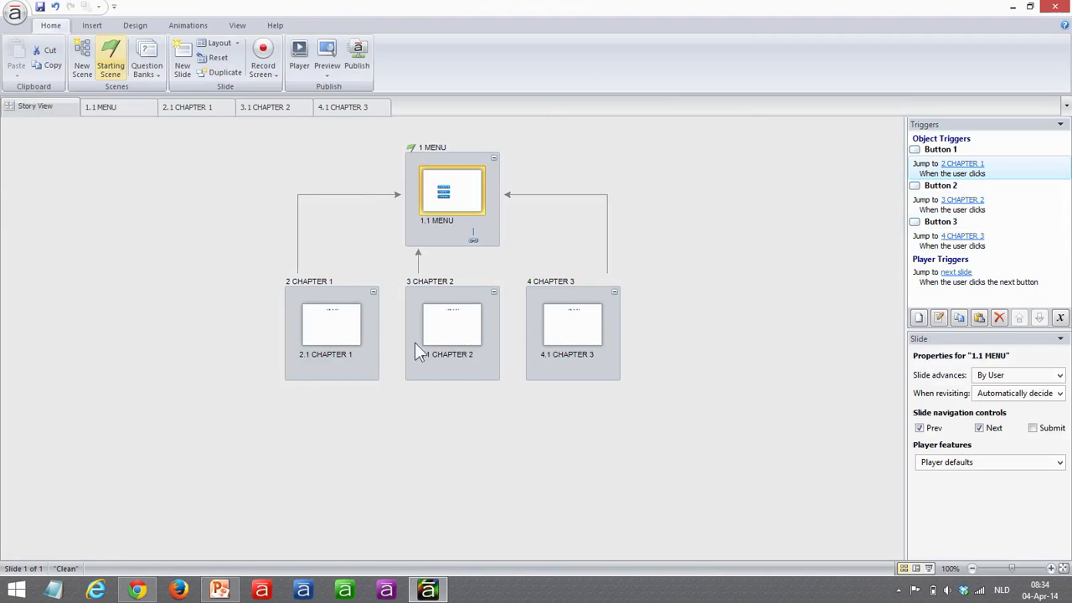
double_click(339, 325)
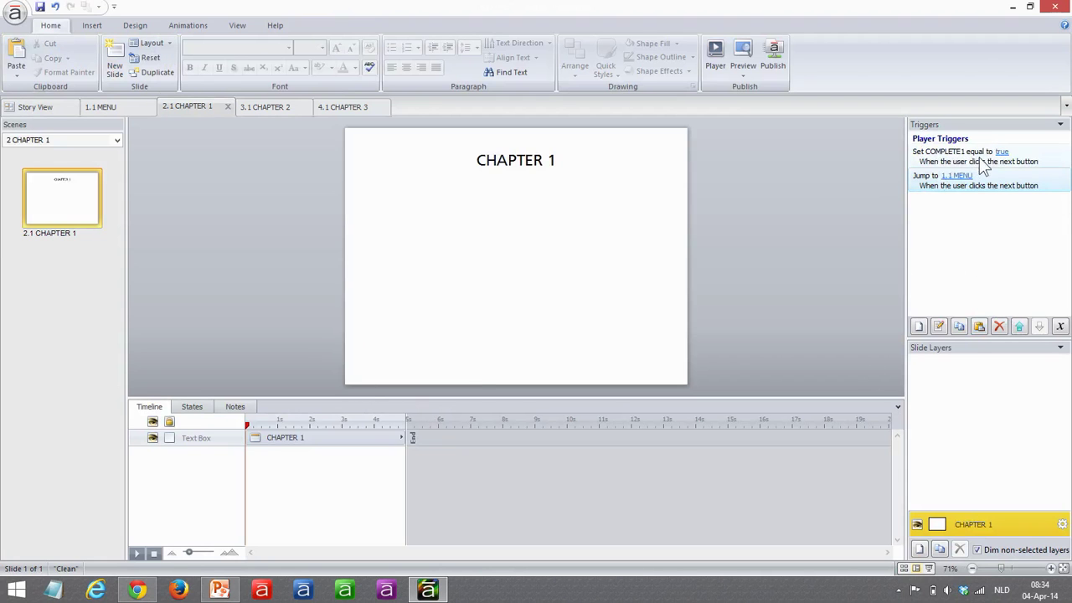
Step: Open the project variables list, move it aside and select COMPLETE2
left_click(1060, 328)
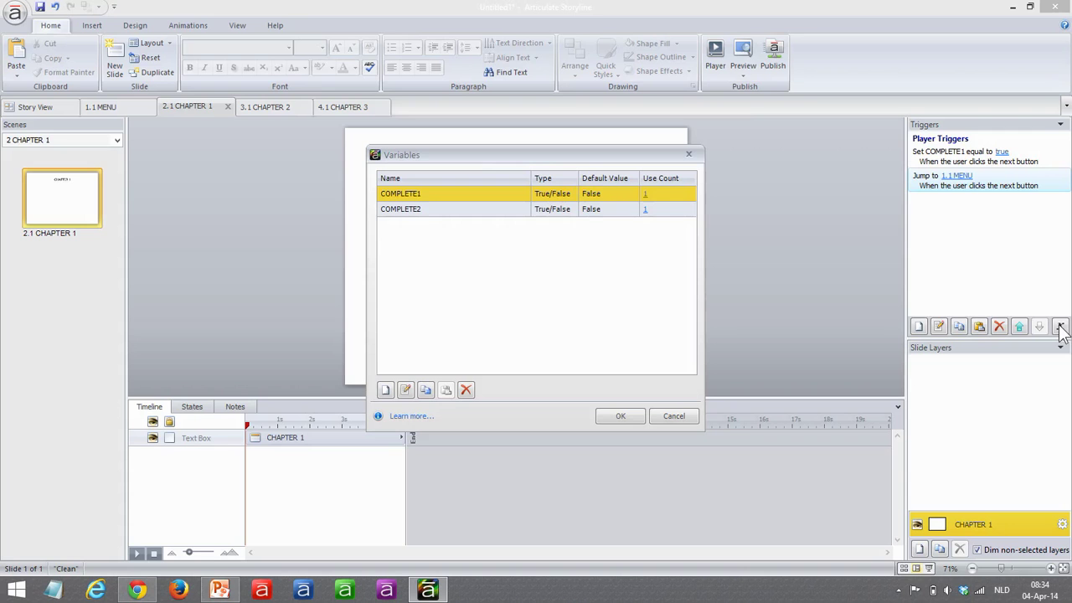
left_click_drag(487, 160, 198, 123)
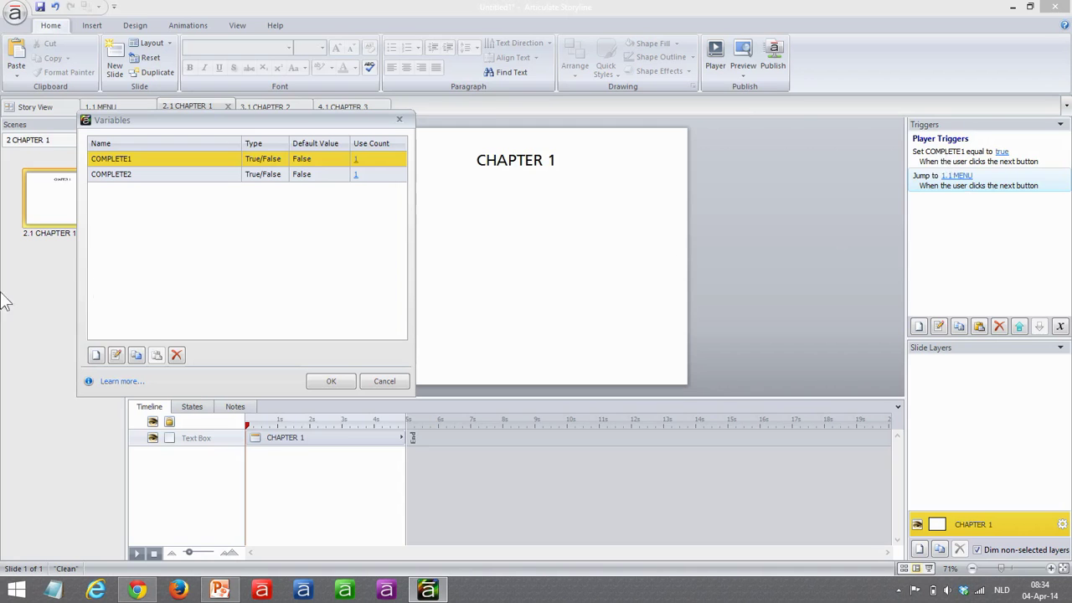
left_click(129, 175)
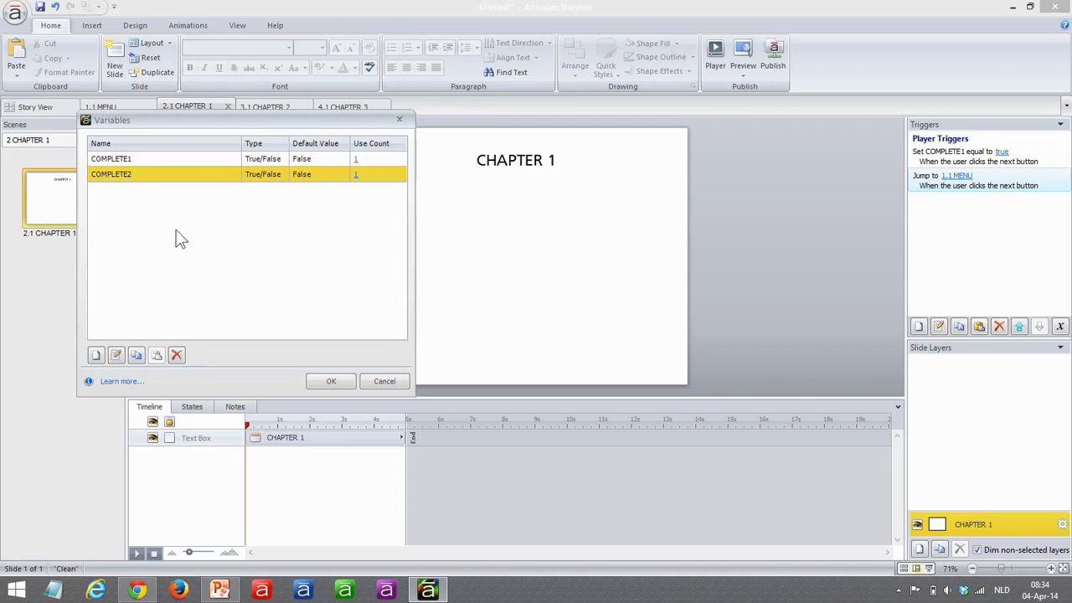
Step: Create COMPLETE3 as a True/False variable with default value False and close the list
left_click(97, 354)
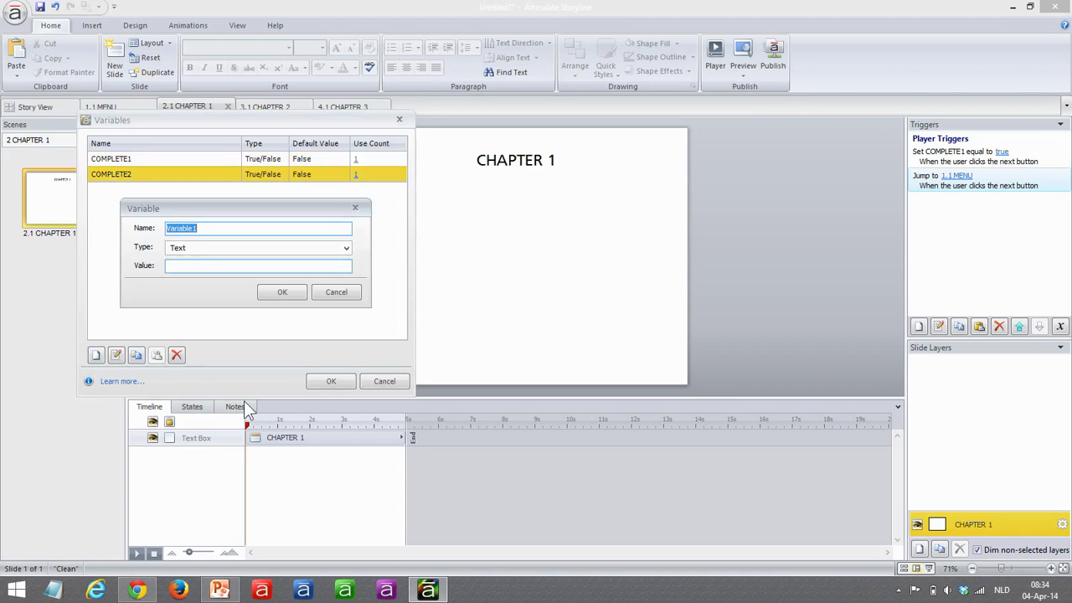
type("COMLP")
type("ET")
key("BackSpace")
key("BackSpace")
key("BackSpace")
key("BackSpace")
key("BackSpace")
type("MPLETE3")
left_click(346, 249)
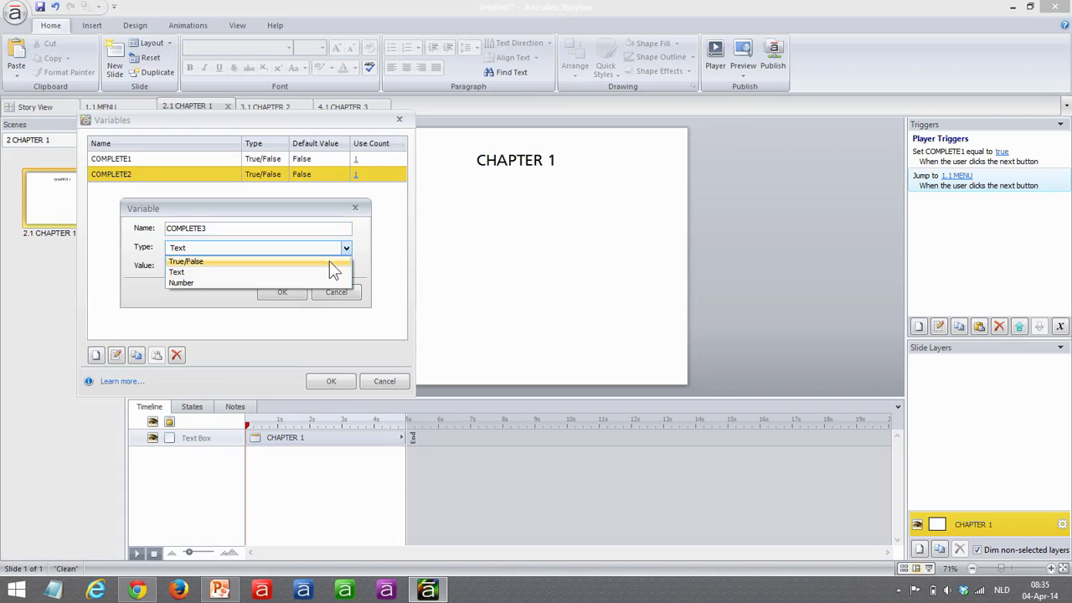
left_click(329, 260)
left_click(254, 268)
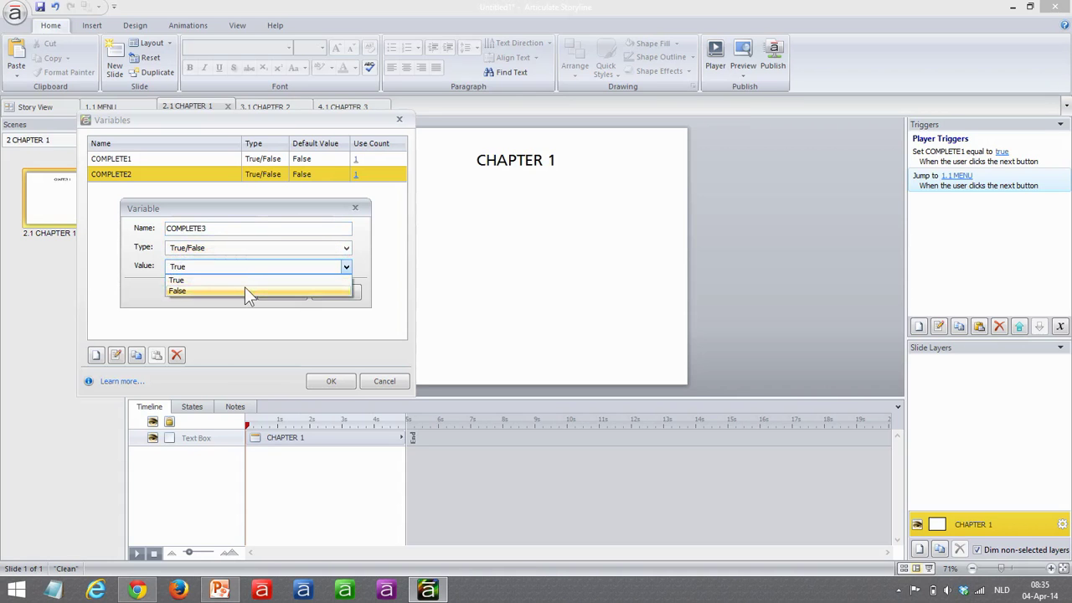
left_click(244, 287)
left_click(274, 292)
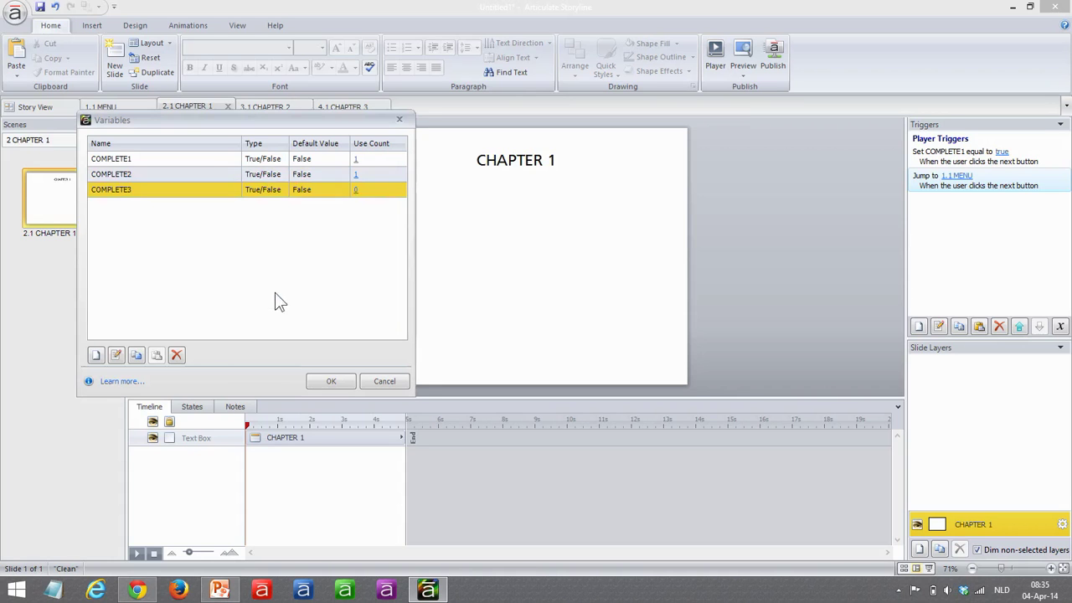
left_click(331, 383)
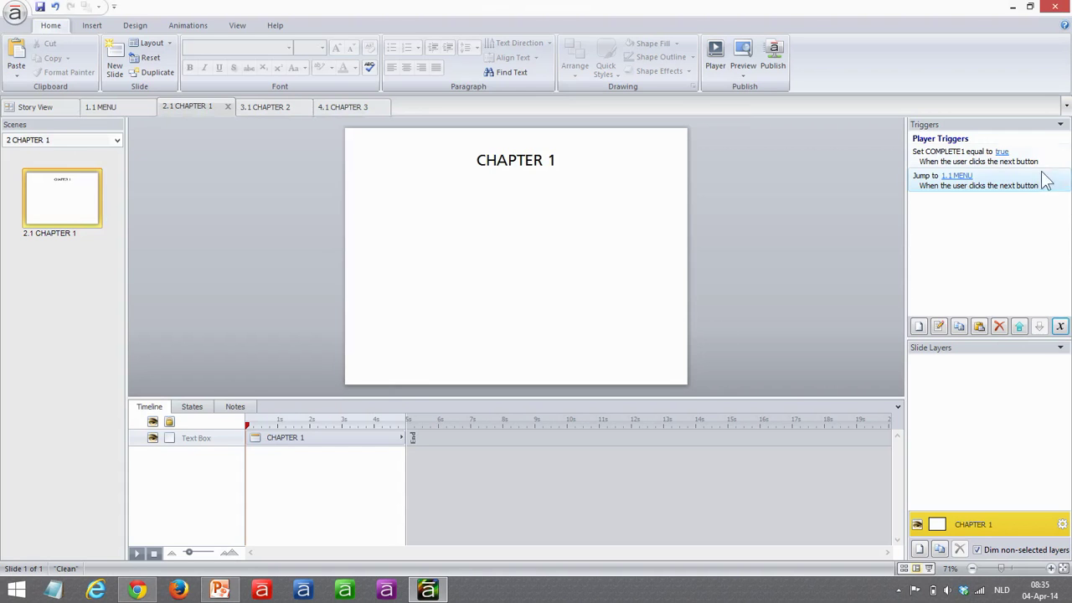
Step: Review Chapter 1's COMPLETE1 and jump-to-menu triggers, then switch to slide 4.1 CHAPTER 3
left_click(984, 159)
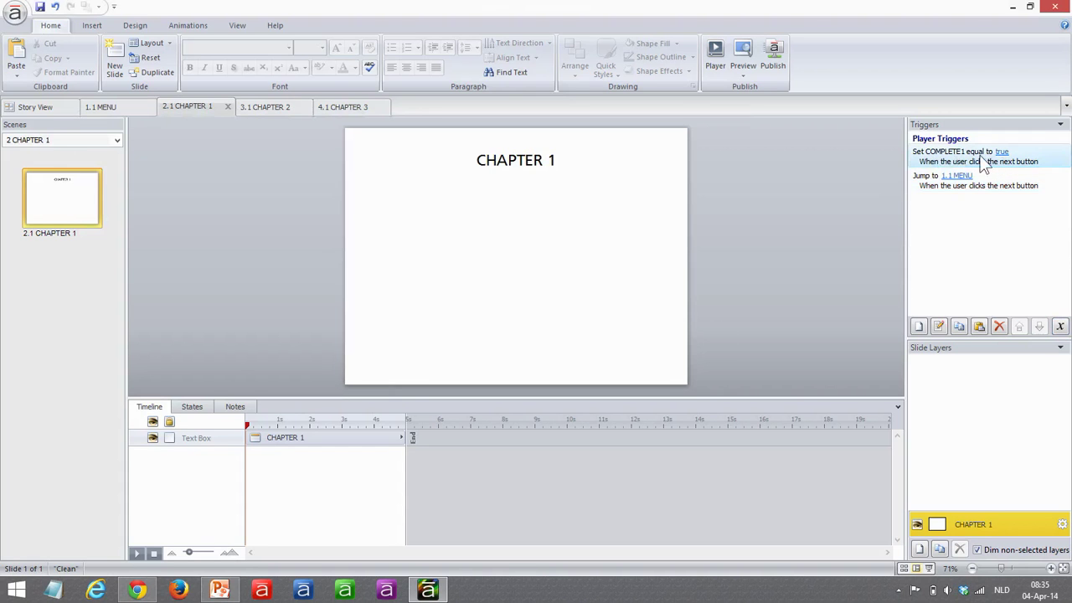
left_click(983, 186)
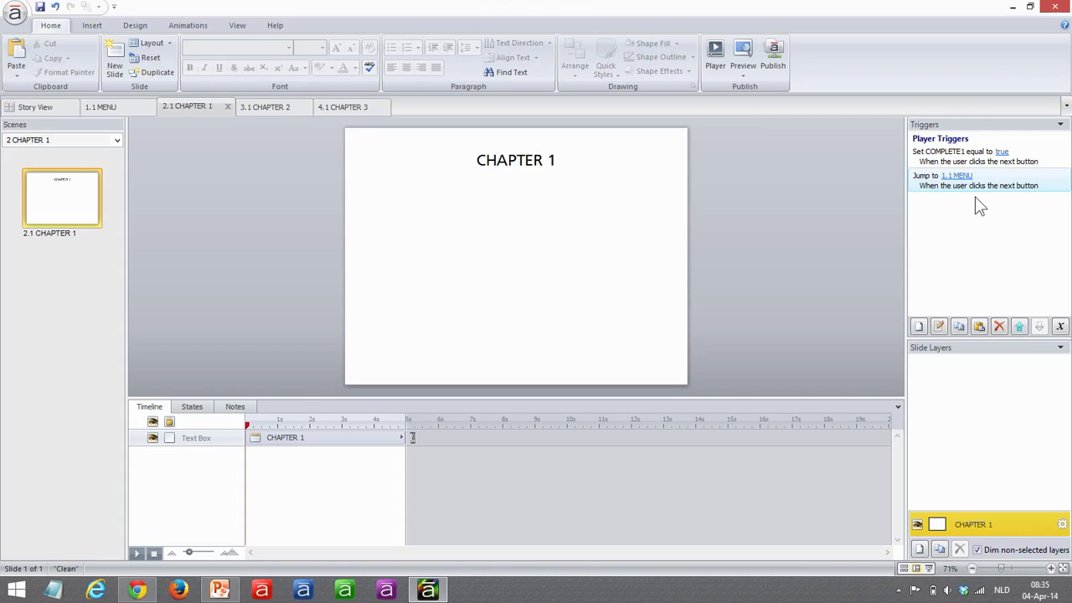
left_click(350, 107)
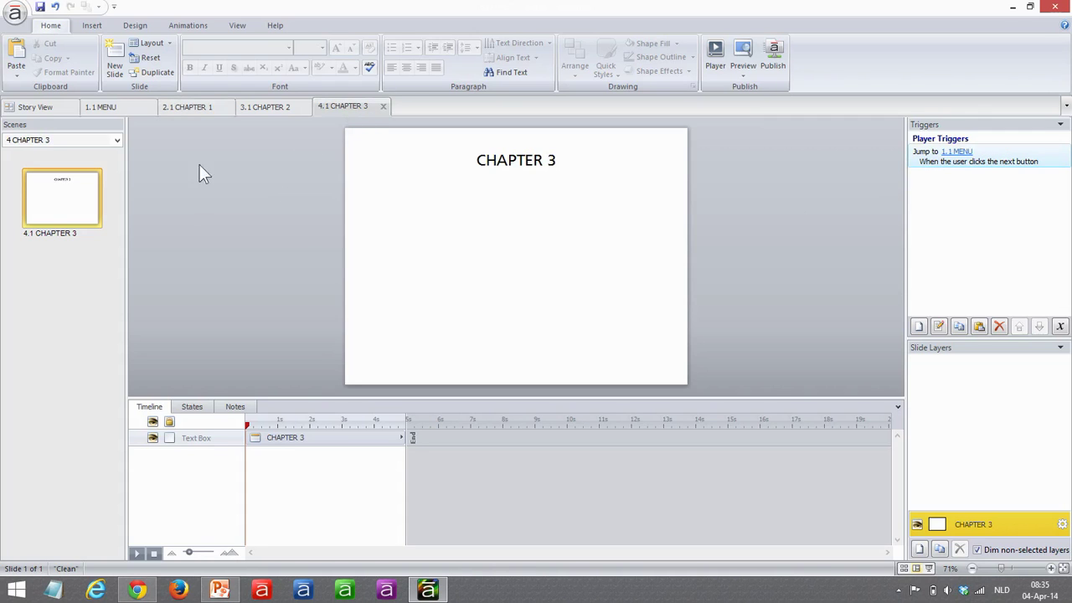
Step: Start a new trigger that adjusts variable COMPLETE3 to the value True
left_click(919, 326)
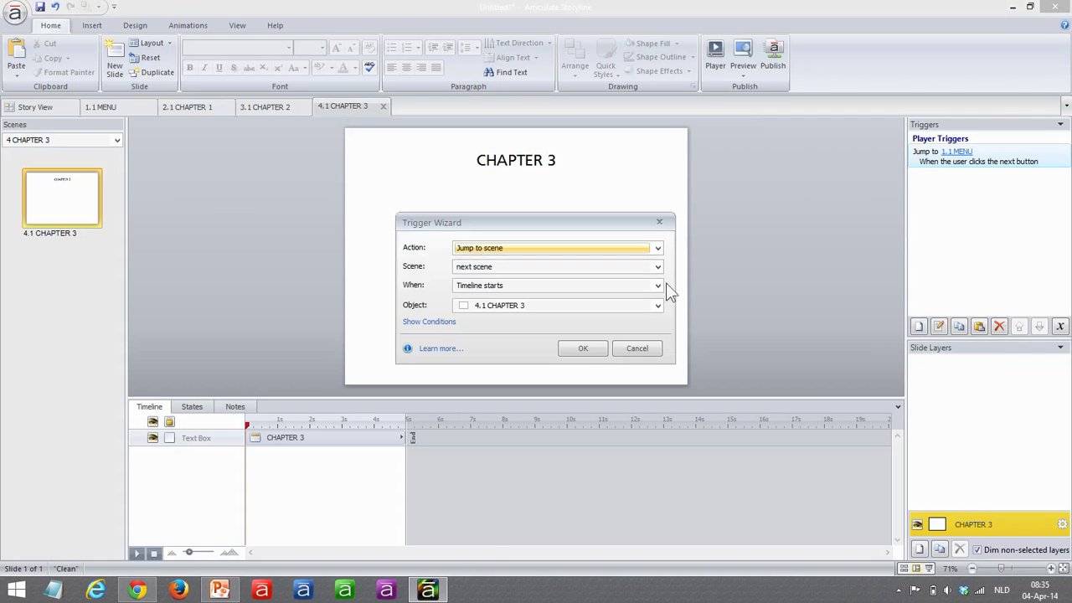
left_click(658, 250)
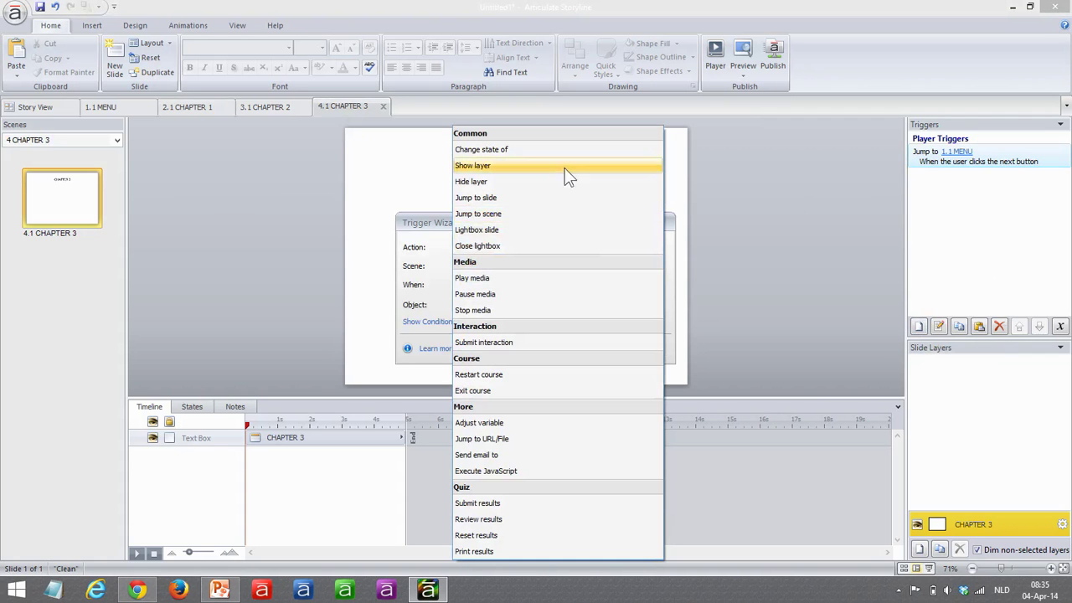
left_click(542, 423)
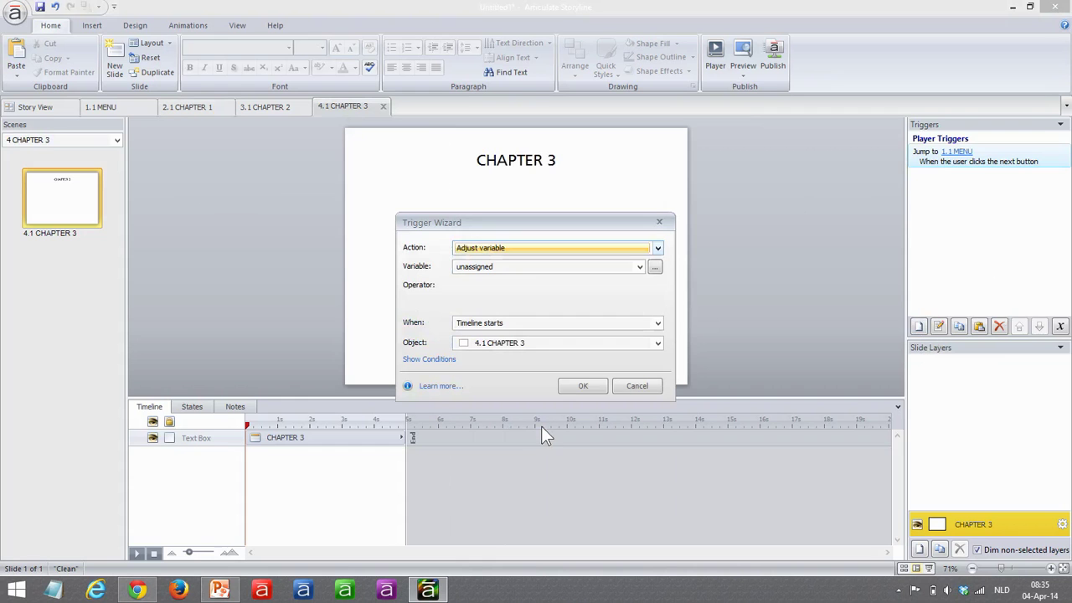
left_click(531, 270)
left_click(526, 329)
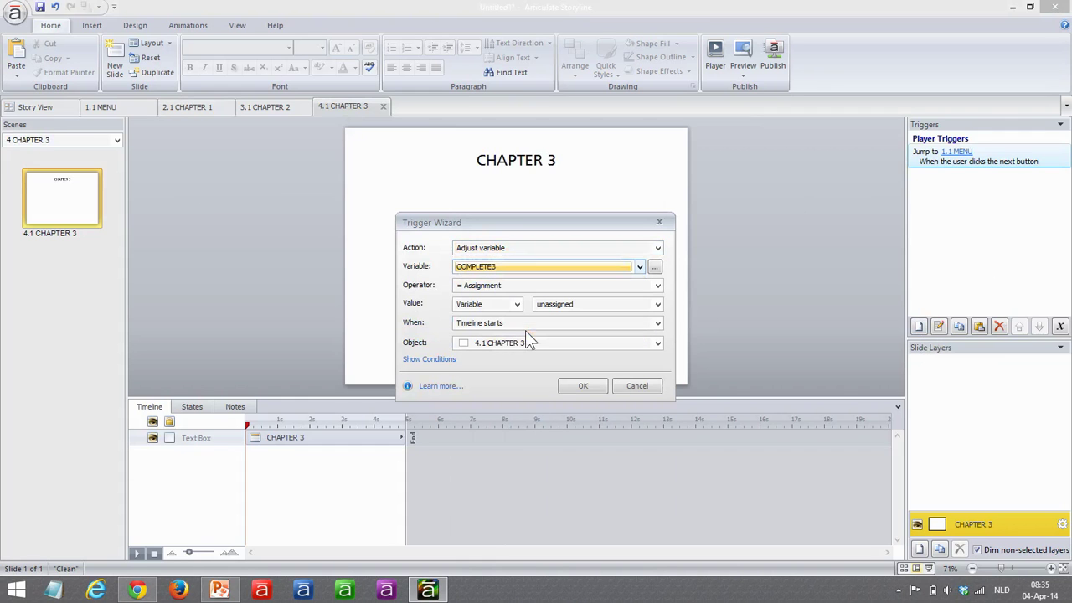
left_click(518, 305)
left_click(513, 316)
left_click(557, 306)
left_click(555, 324)
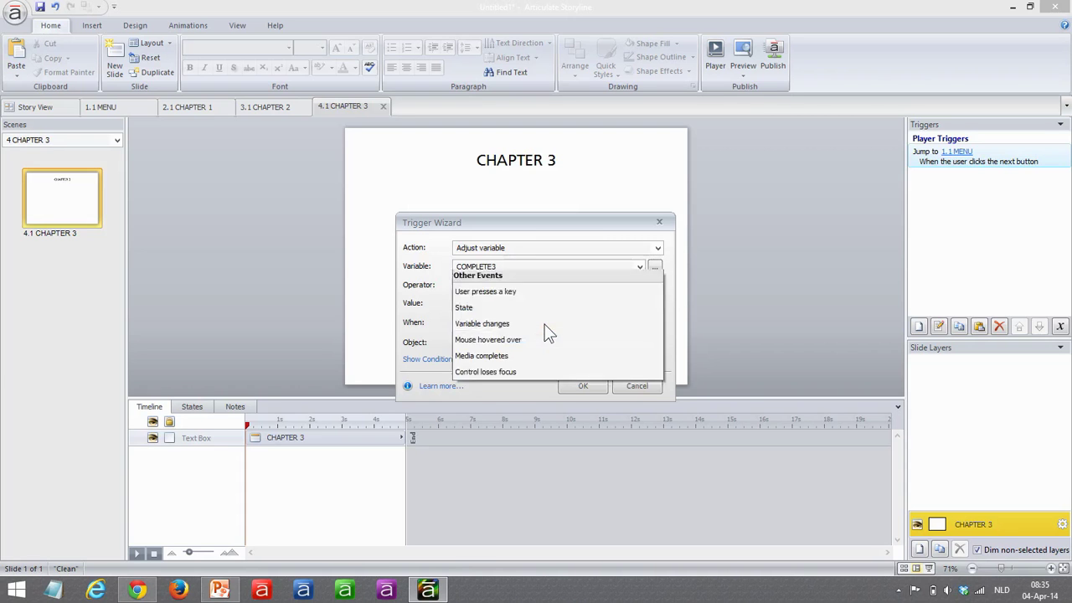
Step: Fire the trigger when the user clicks the Next Button, and save it
left_click(545, 325)
left_click(493, 298)
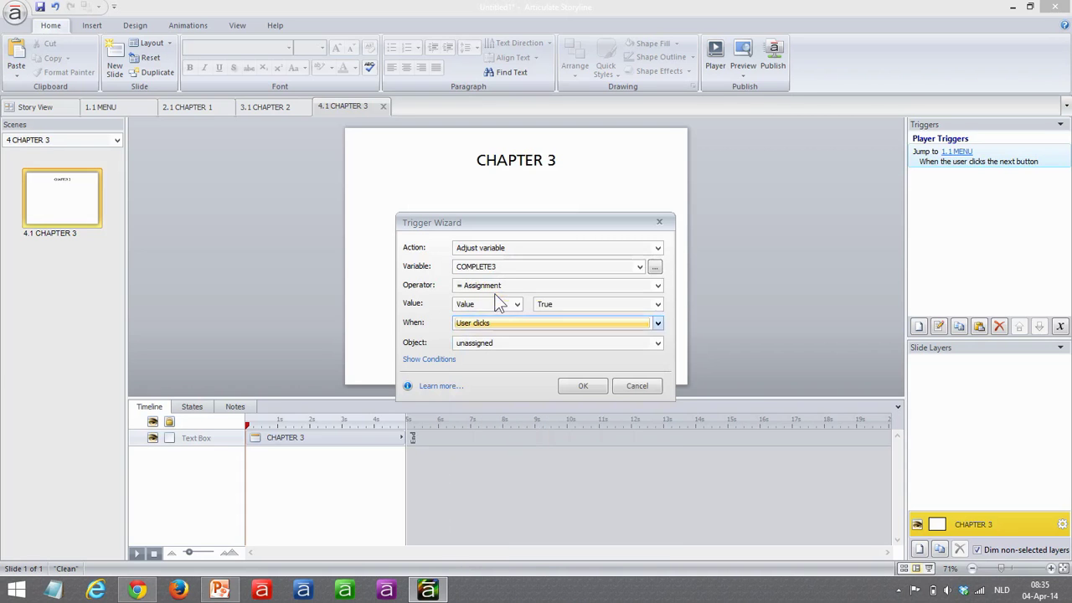
left_click(497, 343)
left_click(503, 391)
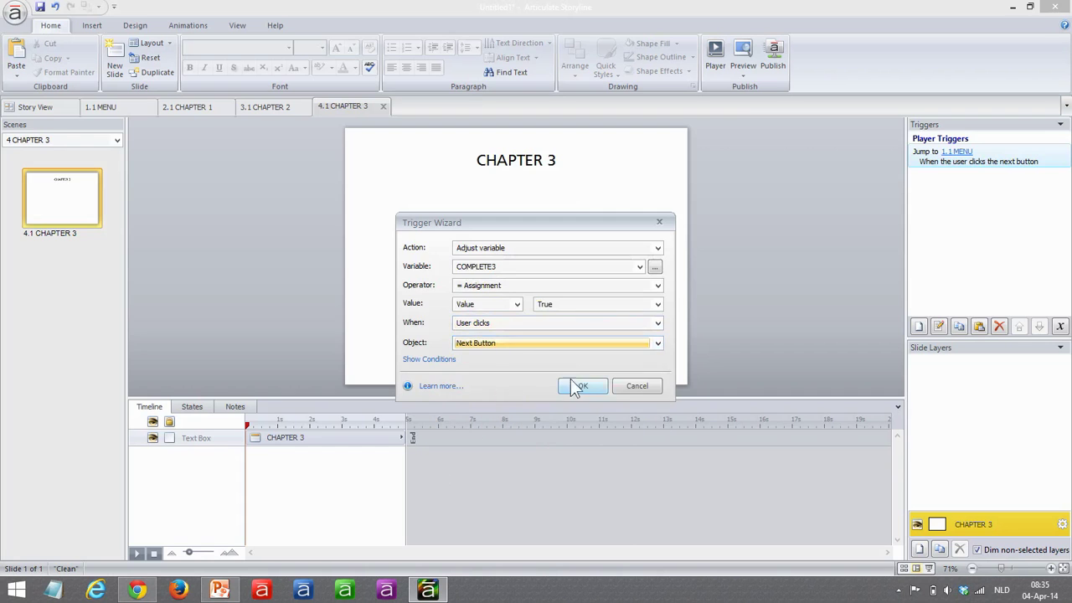
left_click(585, 384)
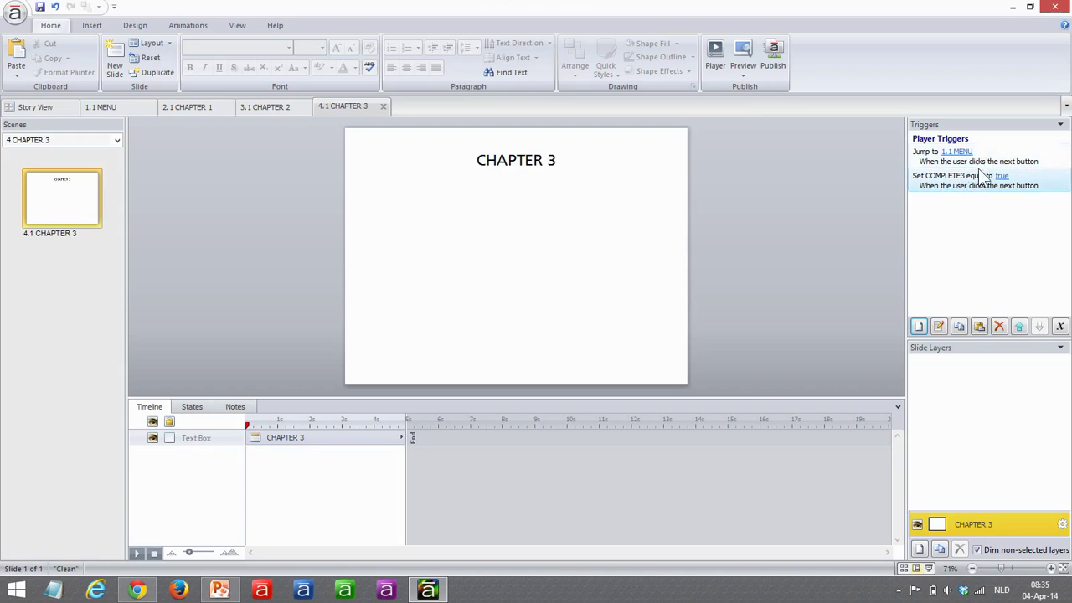
Step: Move the COMPLETE3 trigger above the jump to 1.1 MENU, then return to slide 1.1 MENU
left_click(1020, 327)
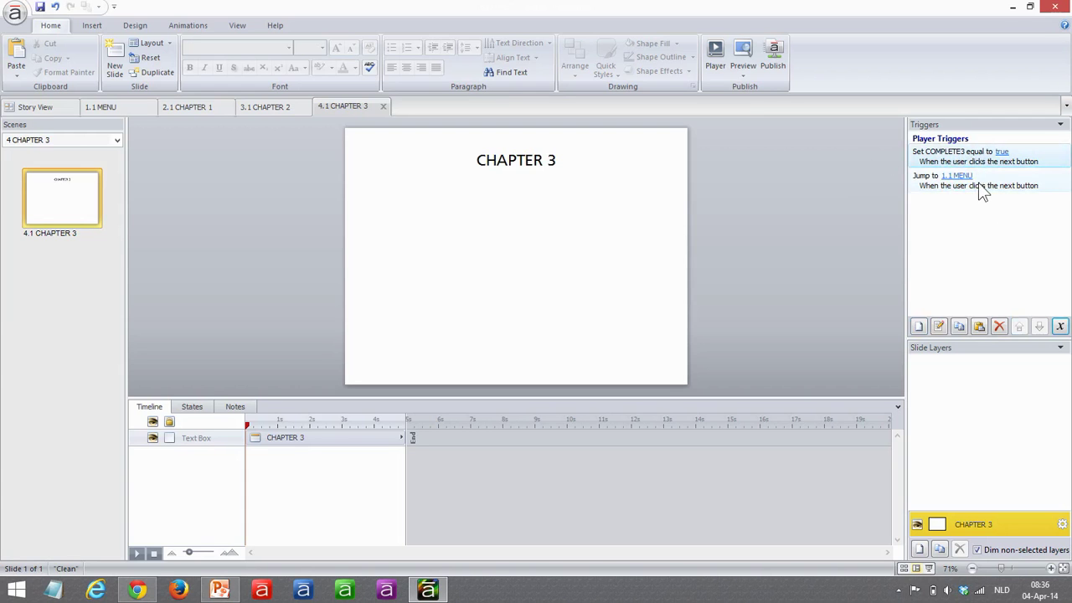
left_click(112, 108)
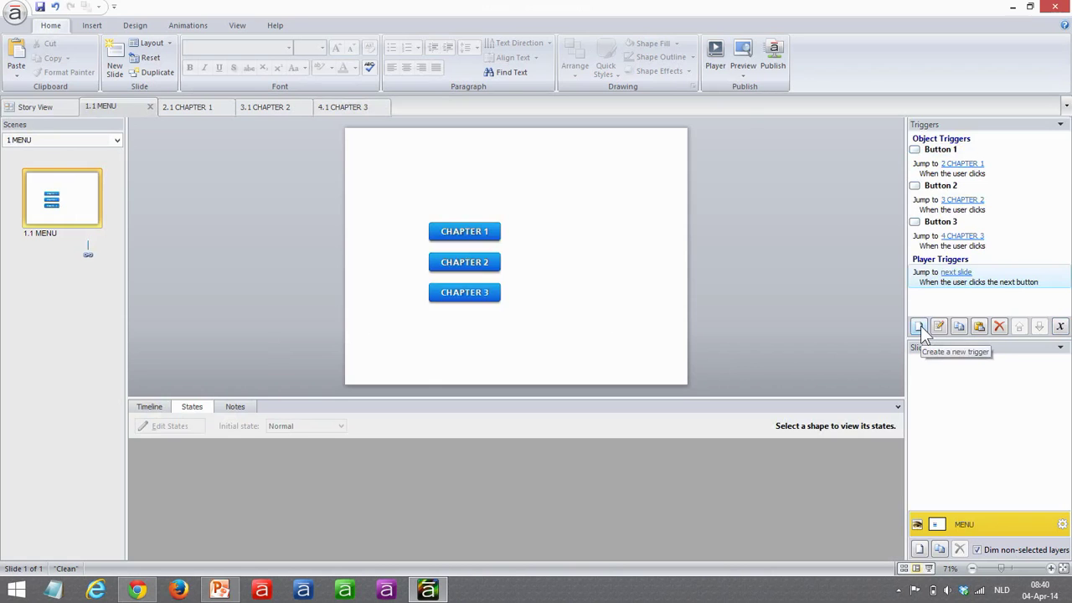
Step: Start a new trigger changing Button 1 (CHAPTER 1) to COMPLETED when the timeline starts
left_click(918, 327)
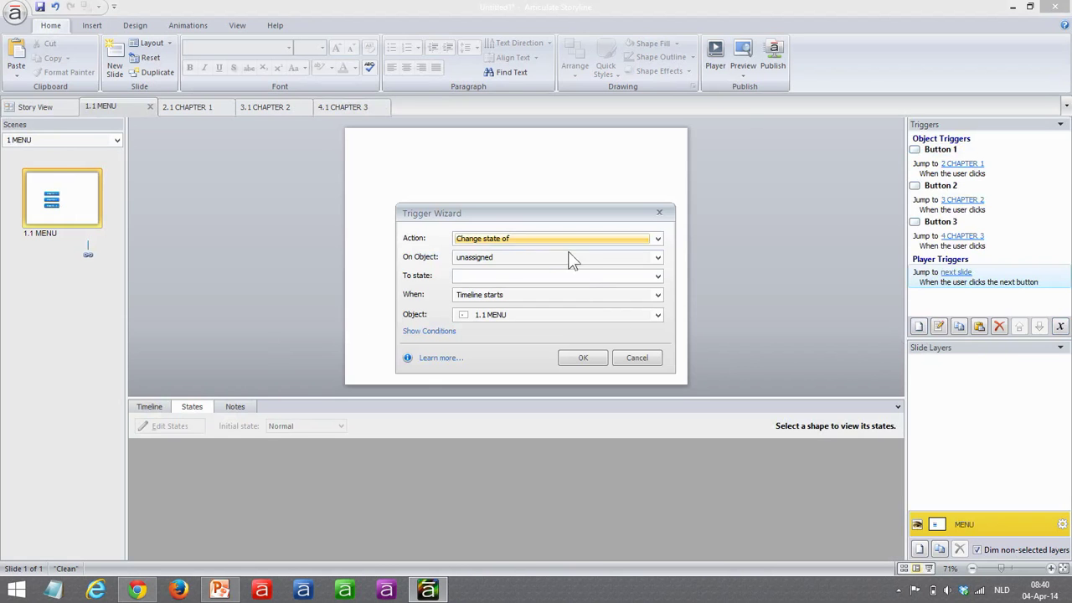
left_click(499, 257)
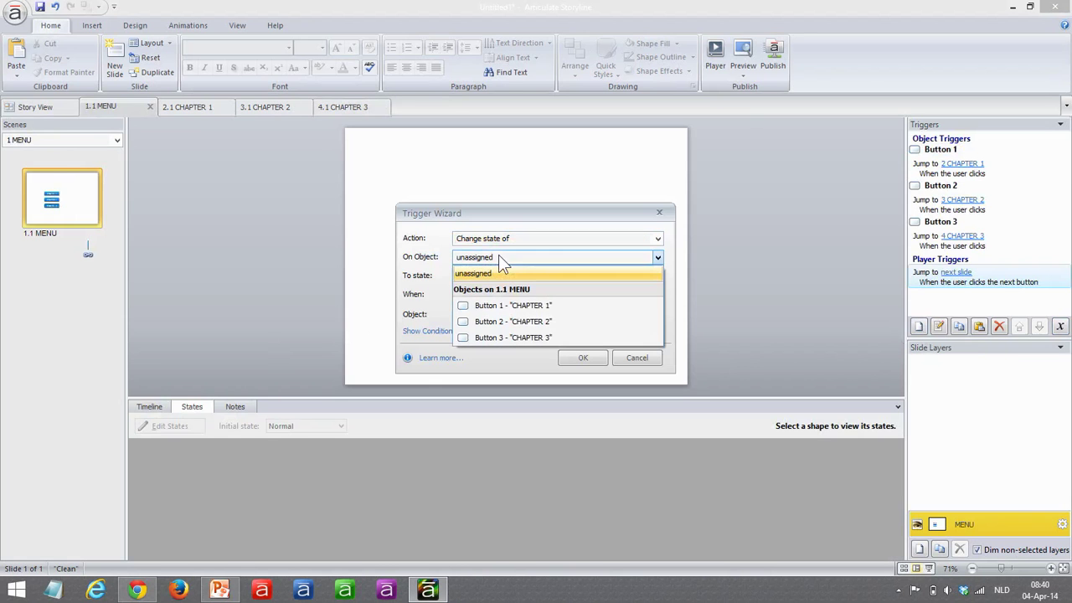
left_click(512, 306)
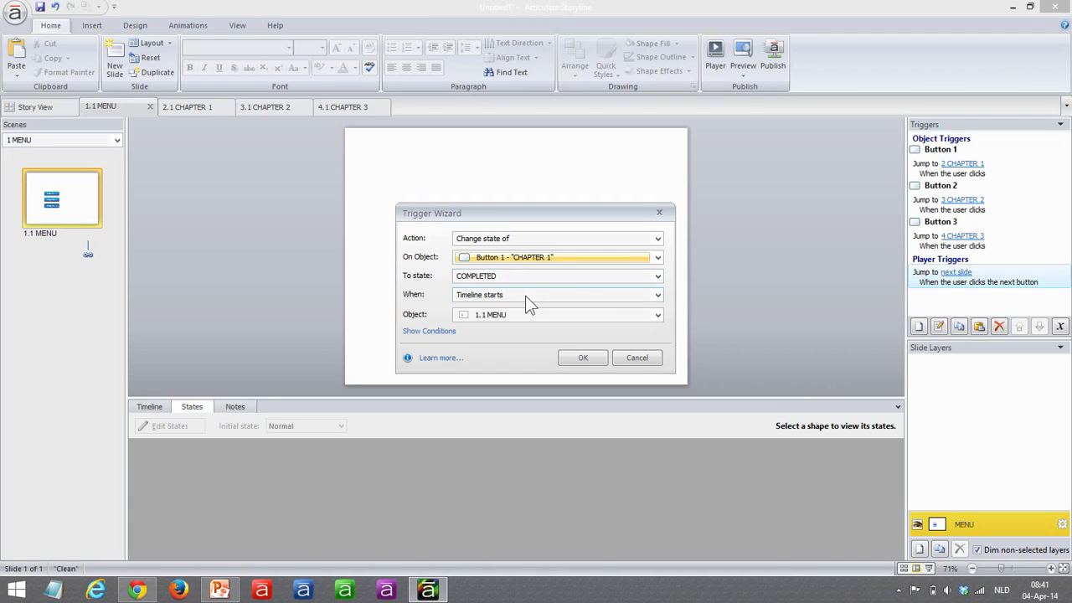
Step: Add the condition COMPLETE1 Equal to True and save the trigger
left_click(441, 332)
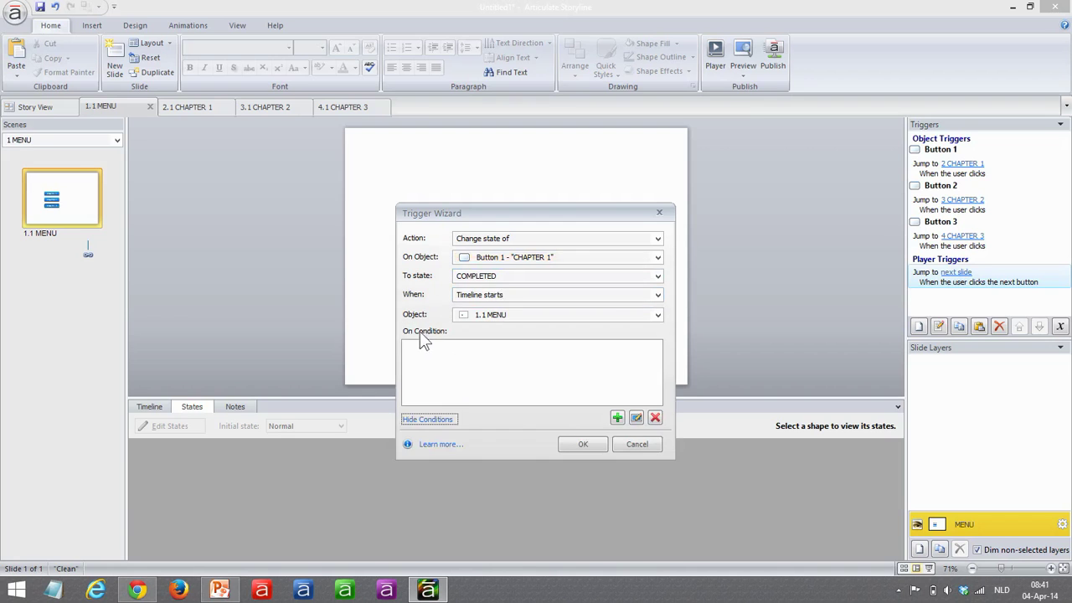
left_click(617, 417)
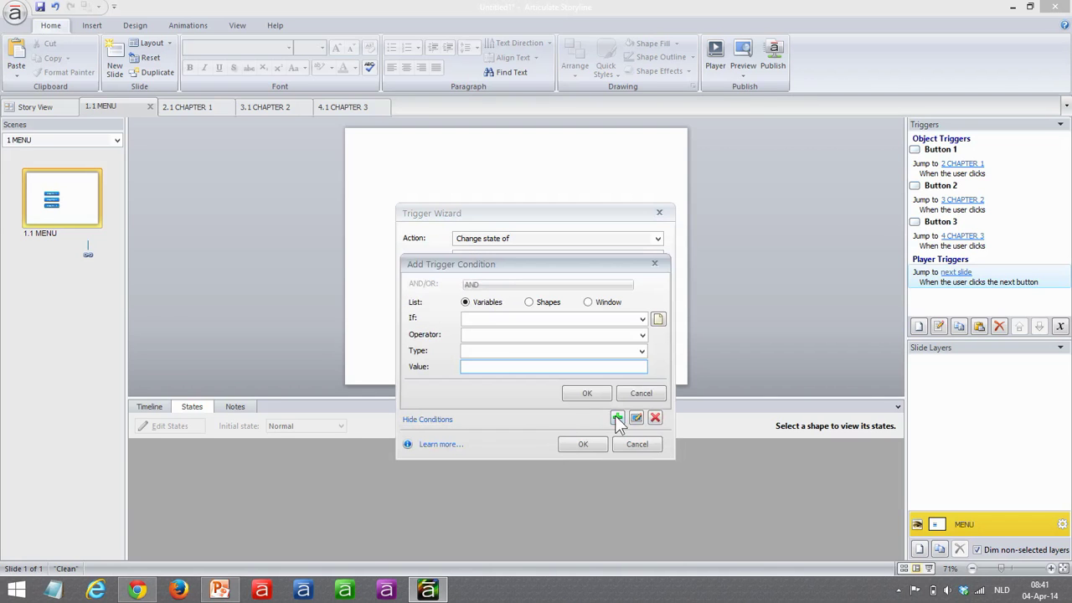
left_click(503, 318)
left_click(500, 333)
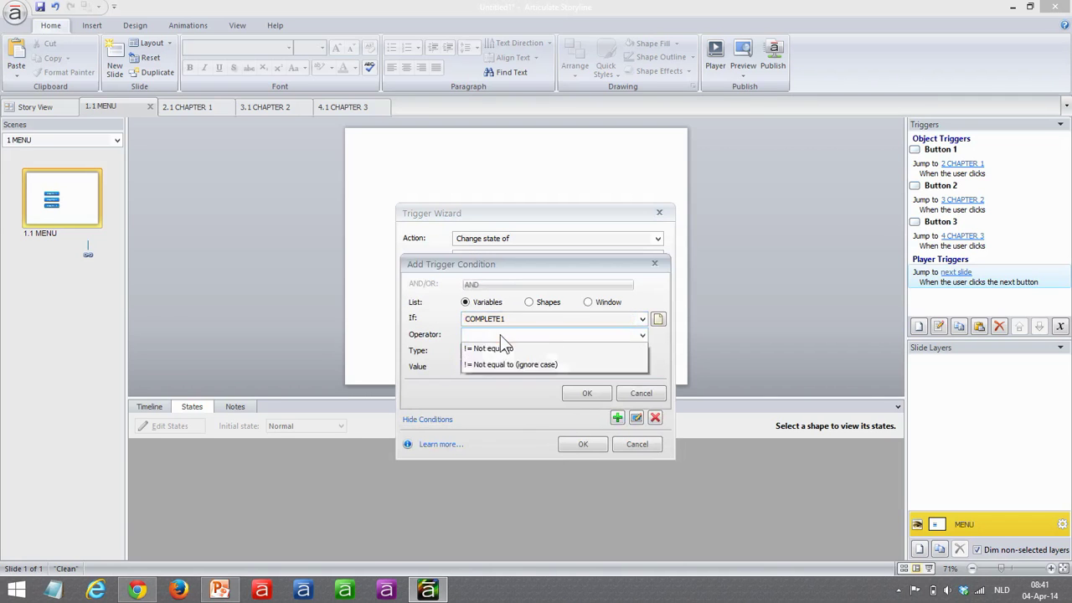
left_click(500, 334)
left_click(502, 356)
left_click(498, 367)
left_click(497, 381)
left_click(588, 394)
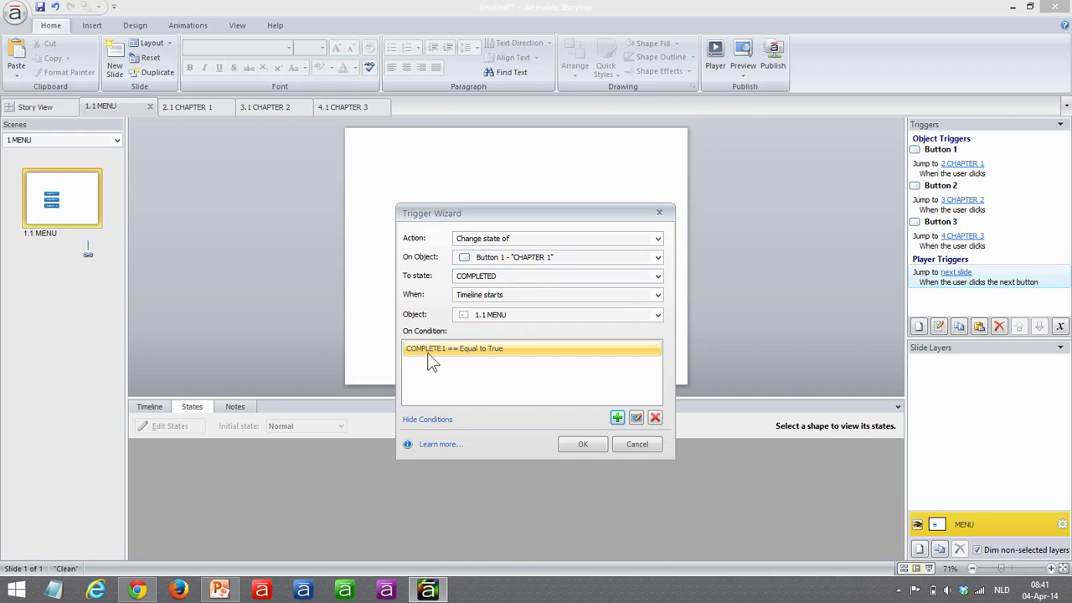
left_click(582, 444)
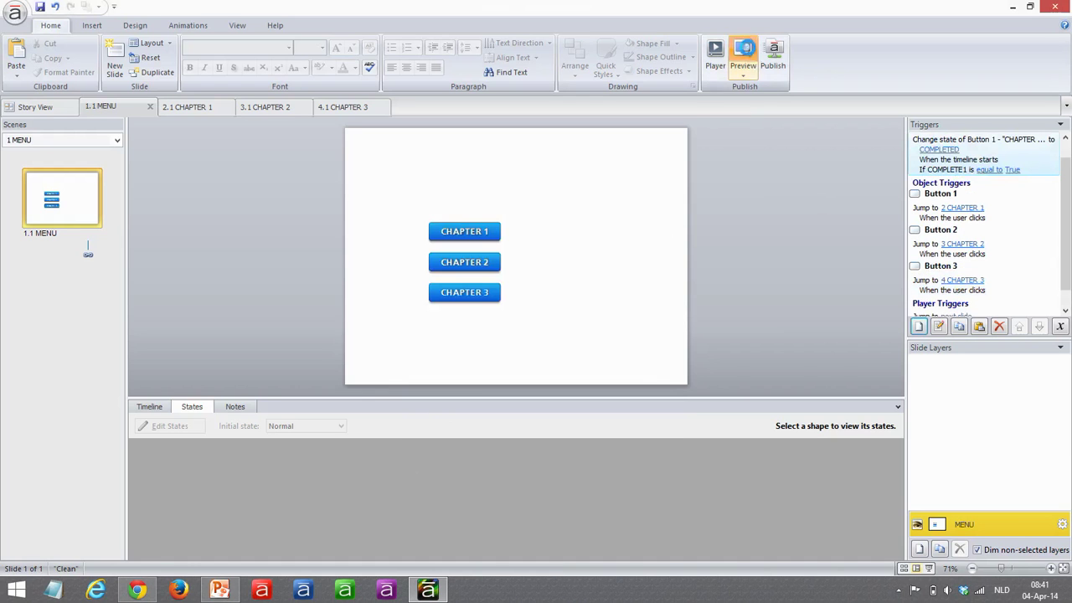
Step: Preview the course, visit CHAPTER 1, and return to the menu to confirm its check mark
left_click(743, 52)
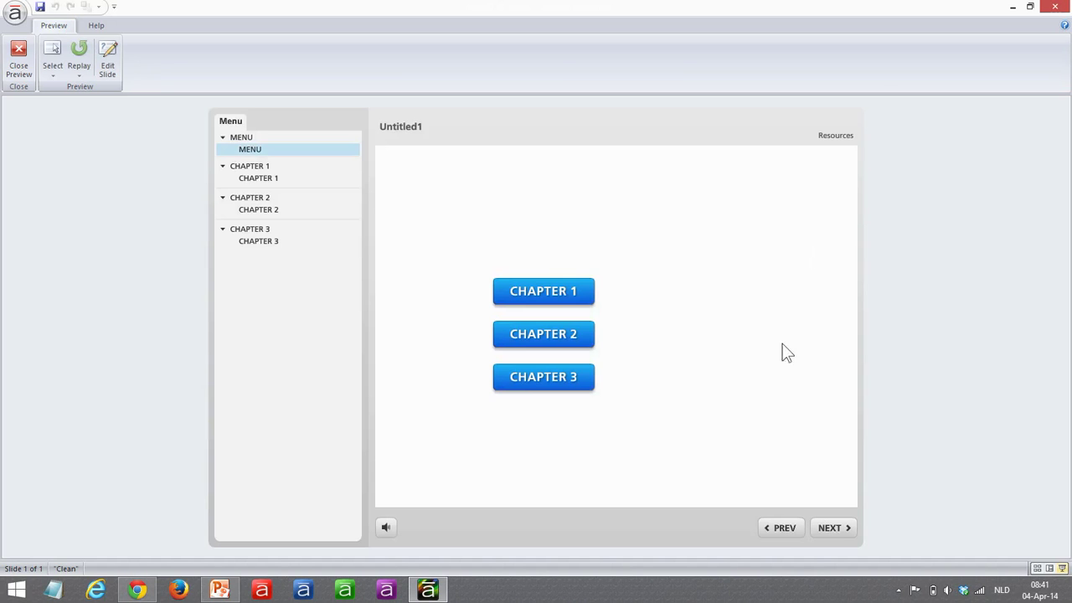
left_click(546, 294)
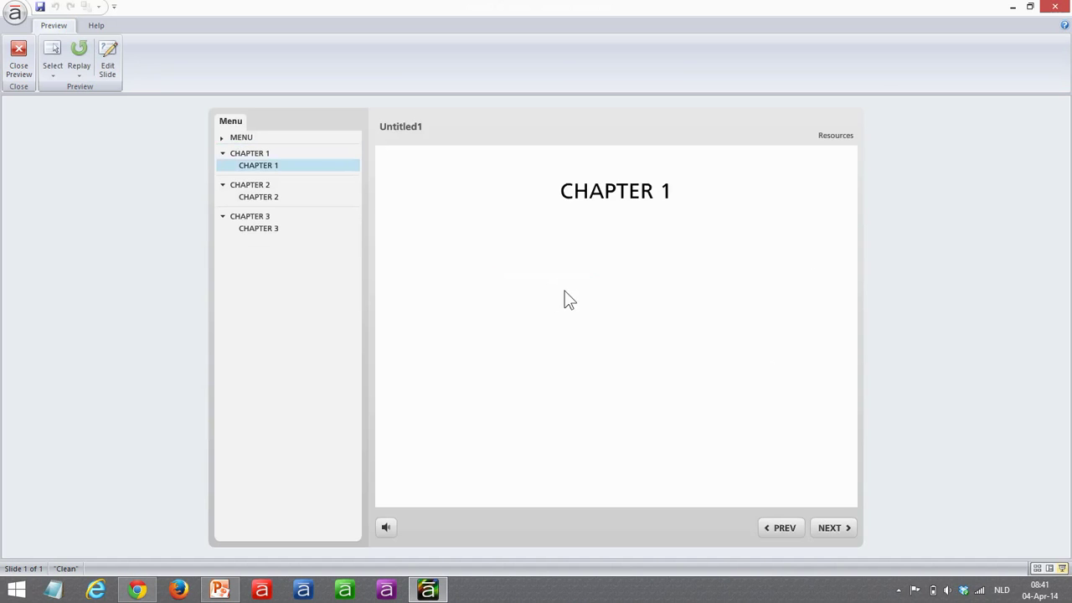
left_click(830, 528)
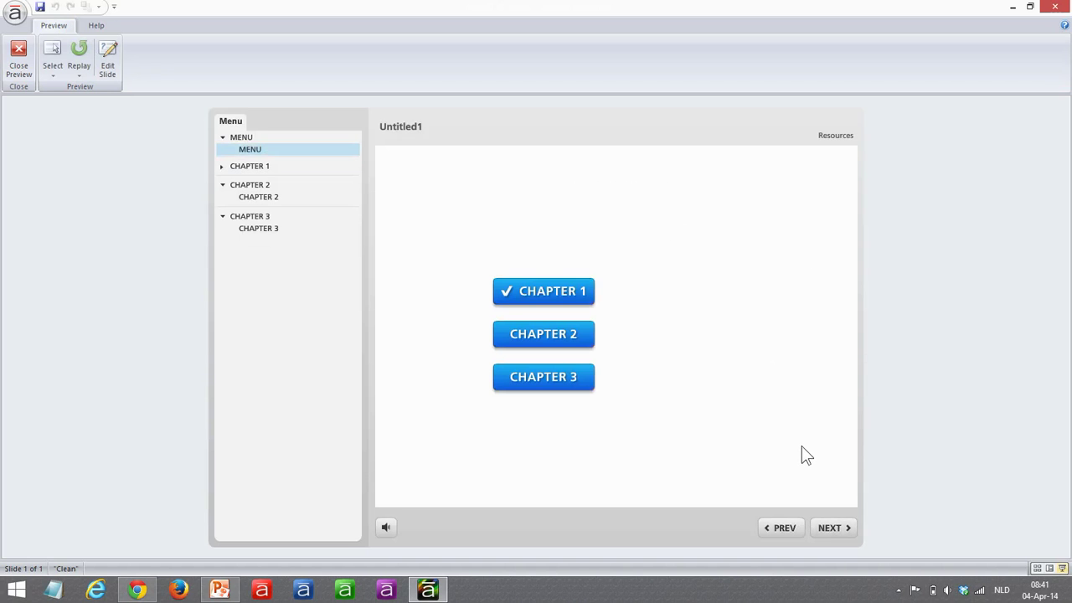